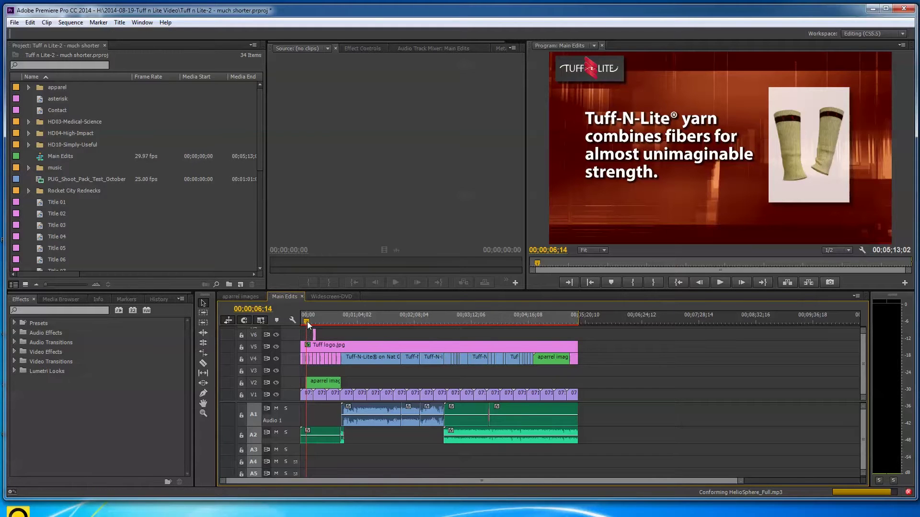
# Play and scrub through the Main Edits sequence to its end, and preview the beginning of the Widescreen-DVD sequence.
pyautogui.press('space')
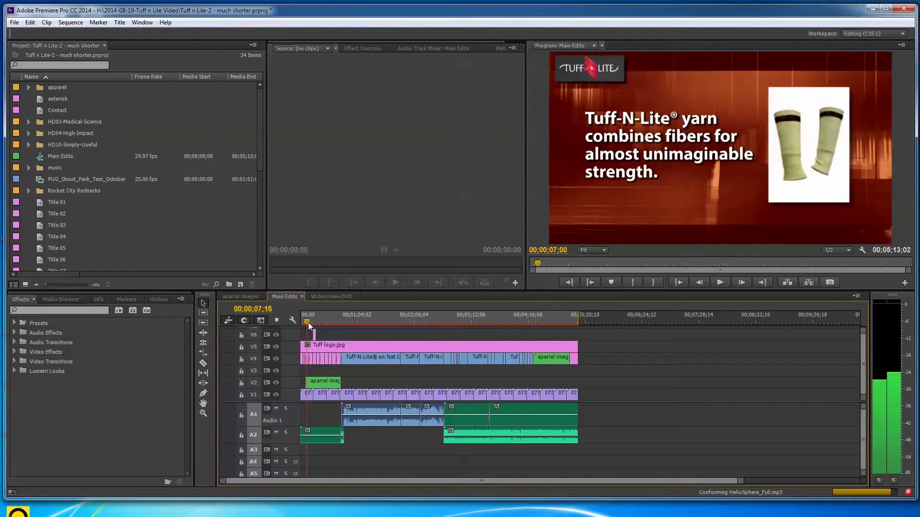
pyautogui.click(312, 323)
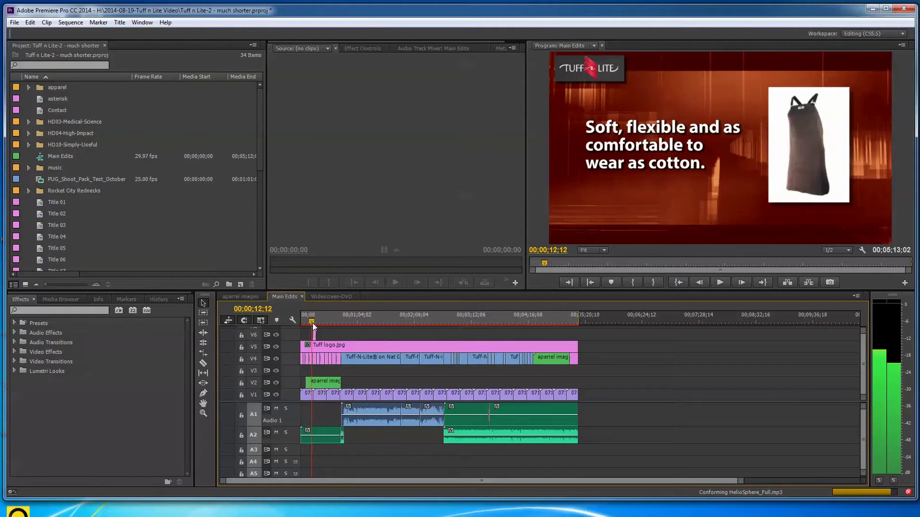
pyautogui.moveTo(313, 324); pyautogui.dragTo(317, 324)
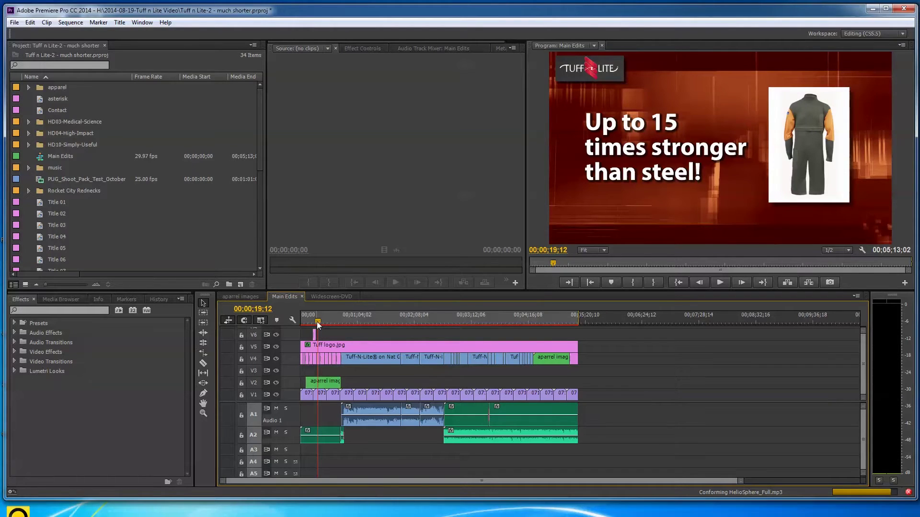
pyautogui.moveTo(317, 320); pyautogui.dragTo(324, 321)
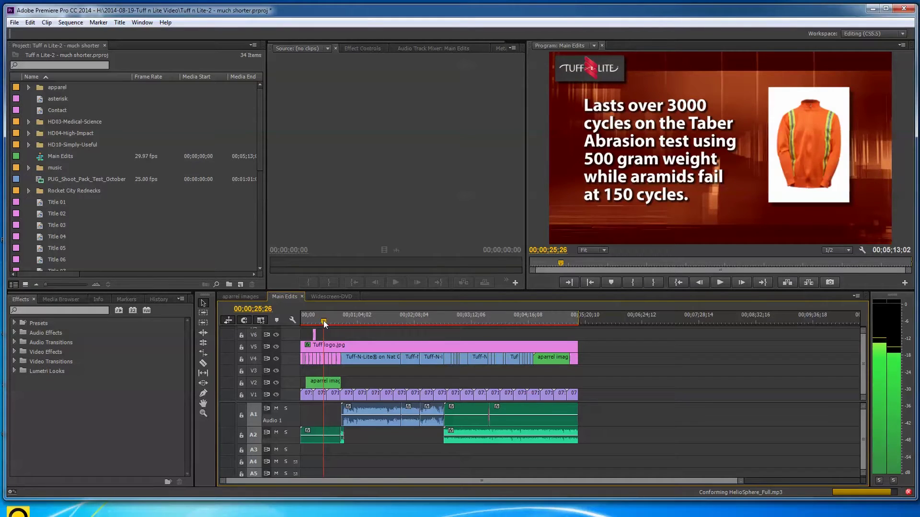
pyautogui.click(473, 321)
pyautogui.moveTo(479, 331); pyautogui.dragTo(588, 363)
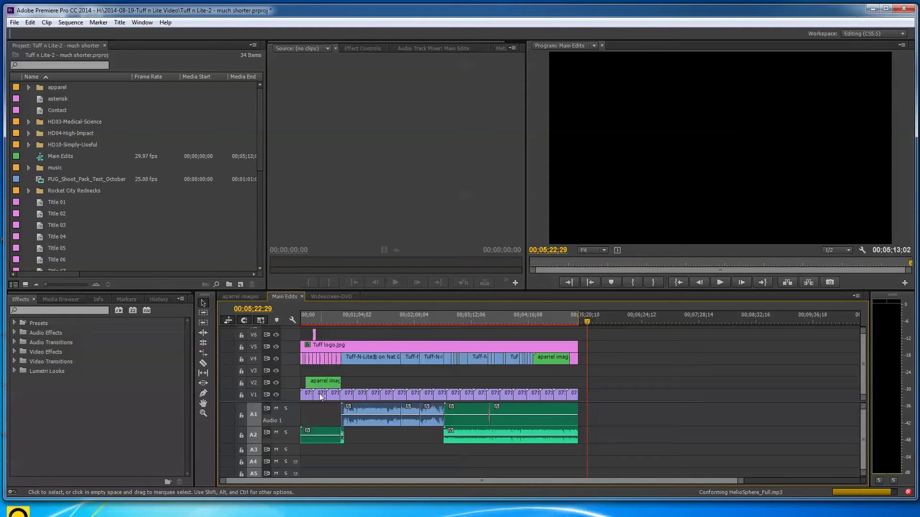
pyautogui.click(325, 297)
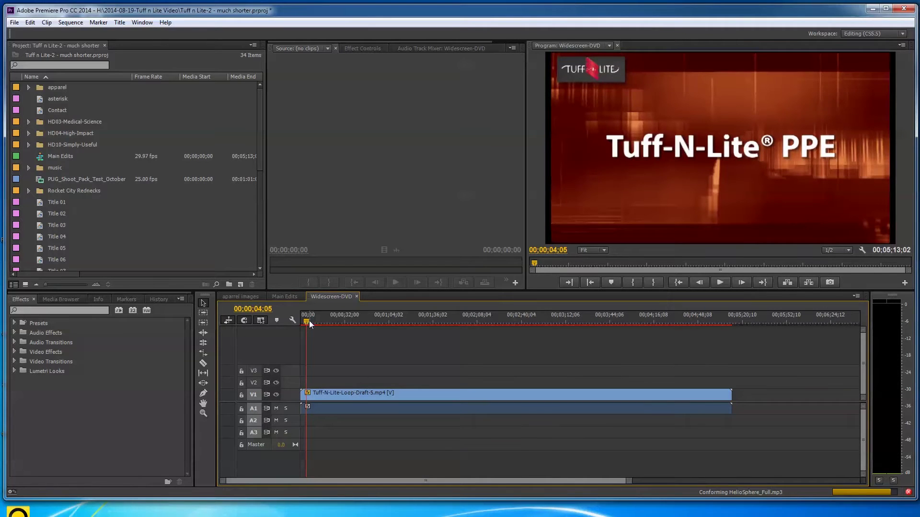
pyautogui.press('space')
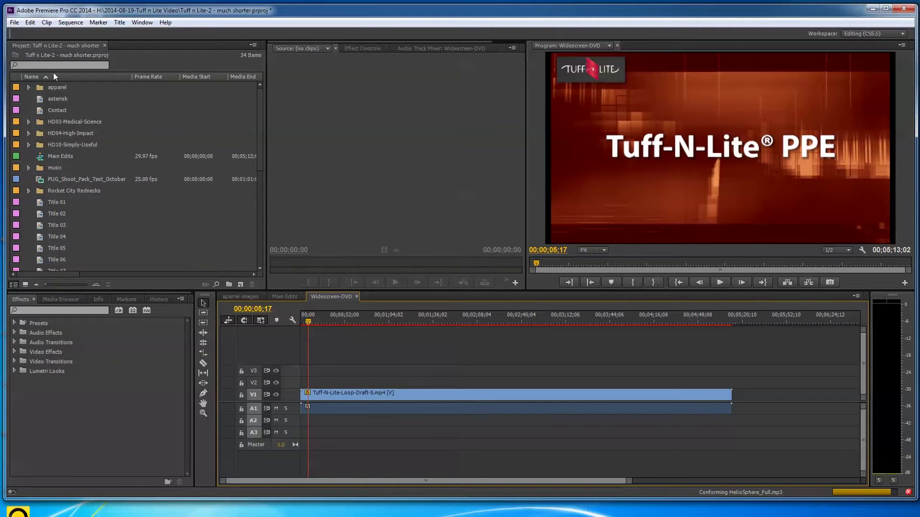
# Examine the DV - NTSC Widescreen 48kHz preset for a new sequence and leave without creating one.
pyautogui.click(16, 23)
pyautogui.moveTo(33, 36)
pyautogui.click(206, 44)
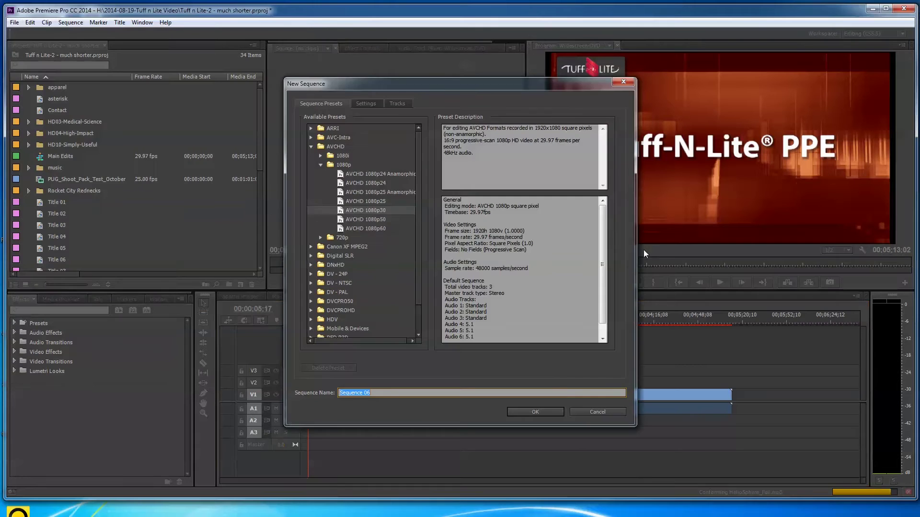
pyautogui.click(312, 147)
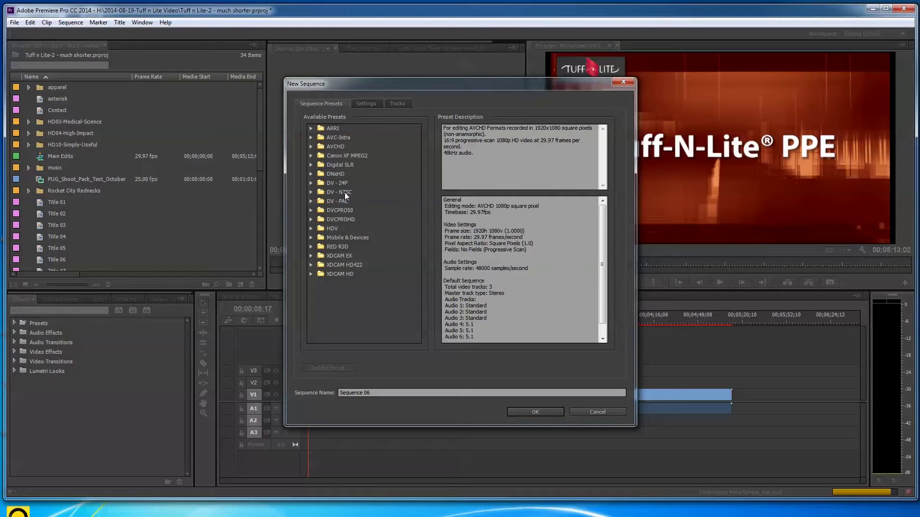
pyautogui.click(311, 192)
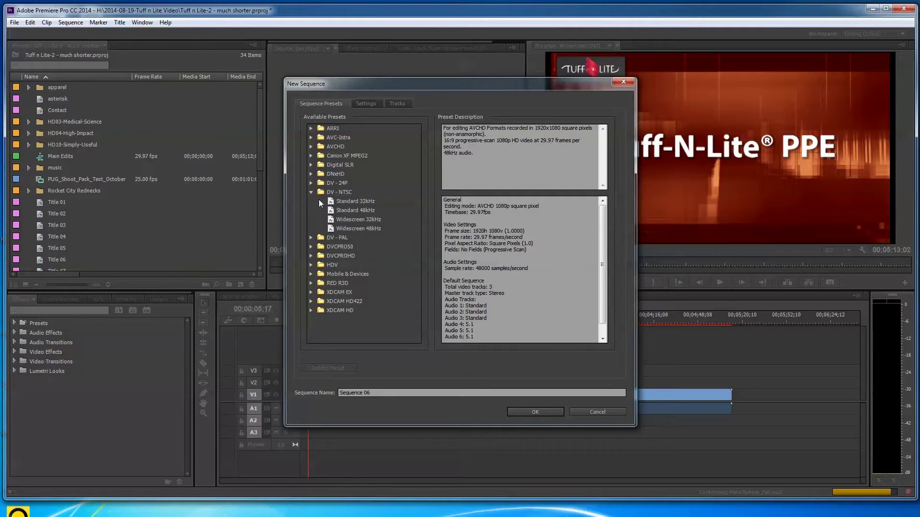
pyautogui.click(353, 229)
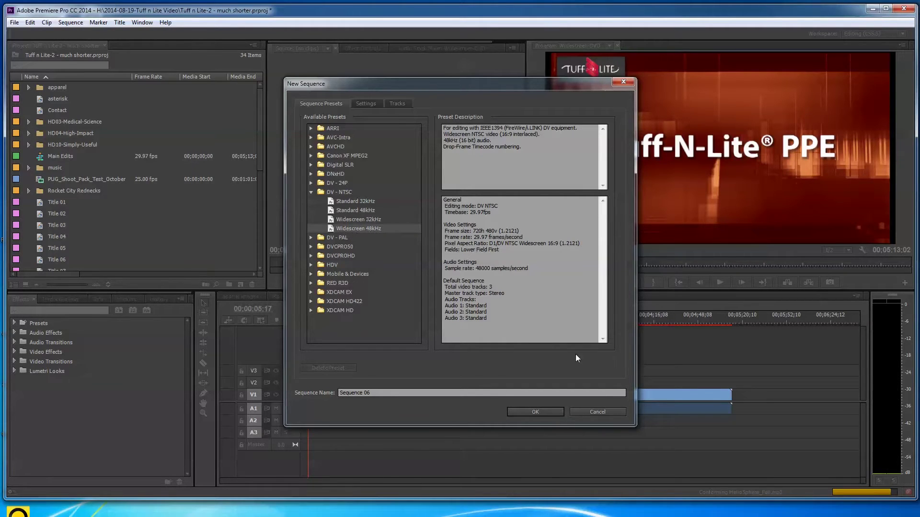
pyautogui.click(597, 412)
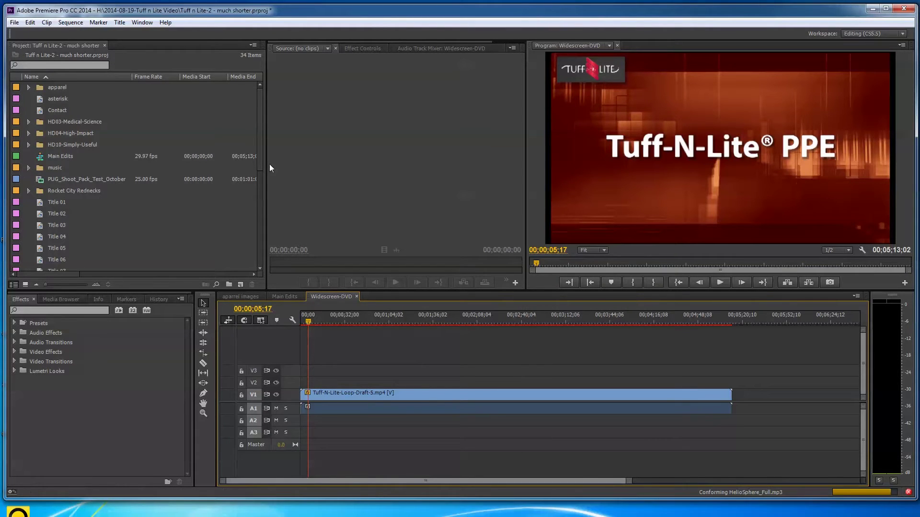
# Inspect the properties of the Widescreen-DVD sequence in the project and close them.
pyautogui.moveTo(261, 166); pyautogui.dragTo(257, 268)
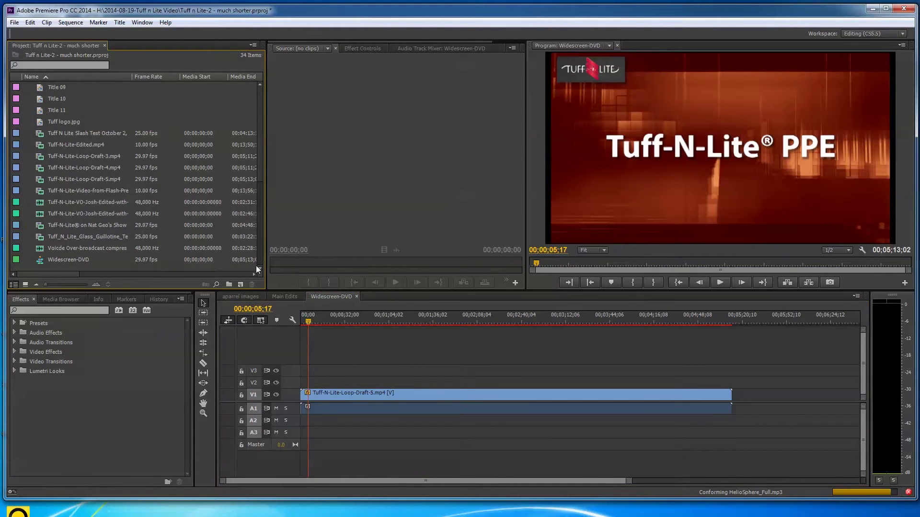
pyautogui.click(68, 260)
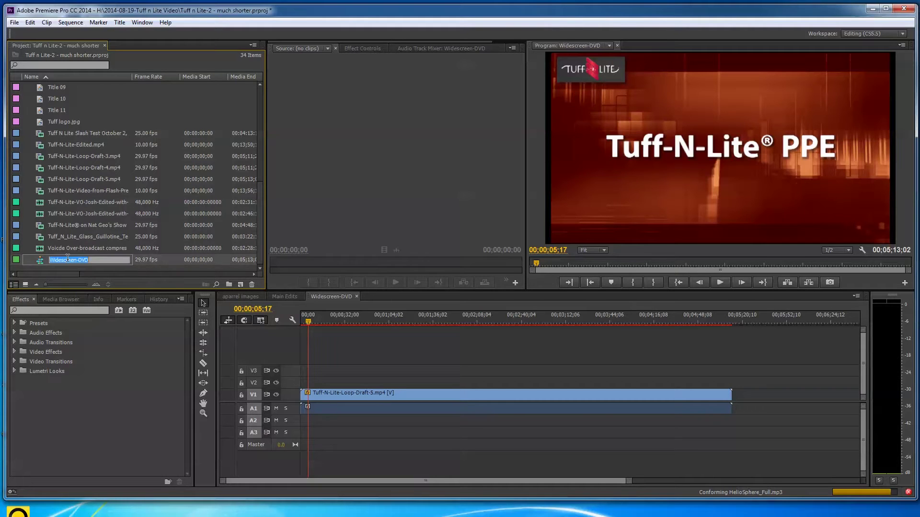
pyautogui.rightClick(41, 262)
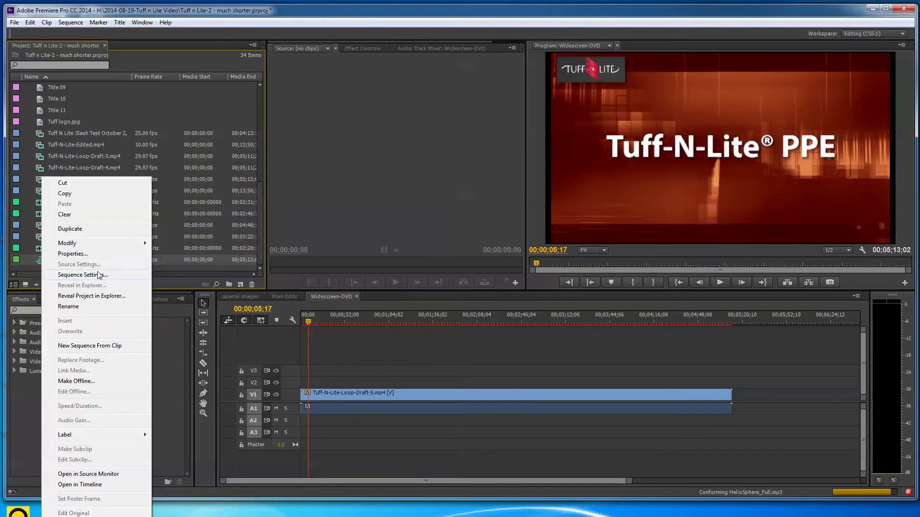
pyautogui.click(98, 254)
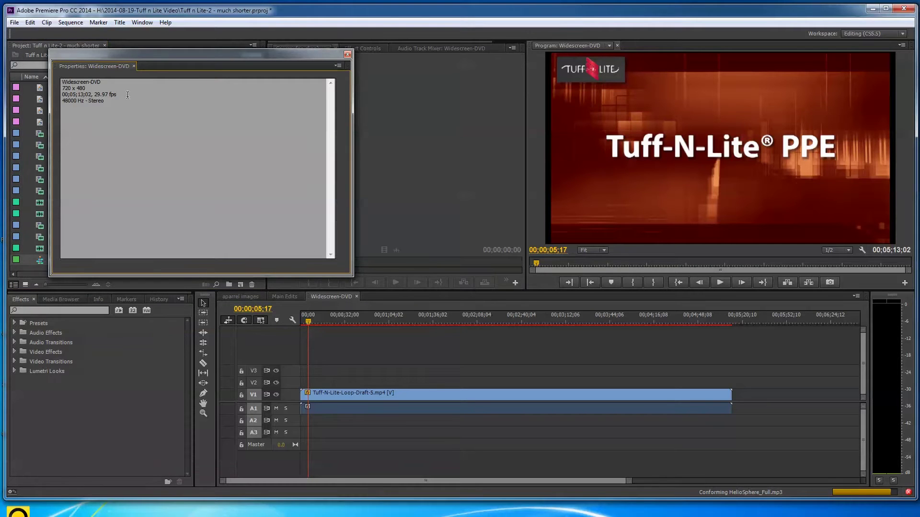
pyautogui.click(347, 54)
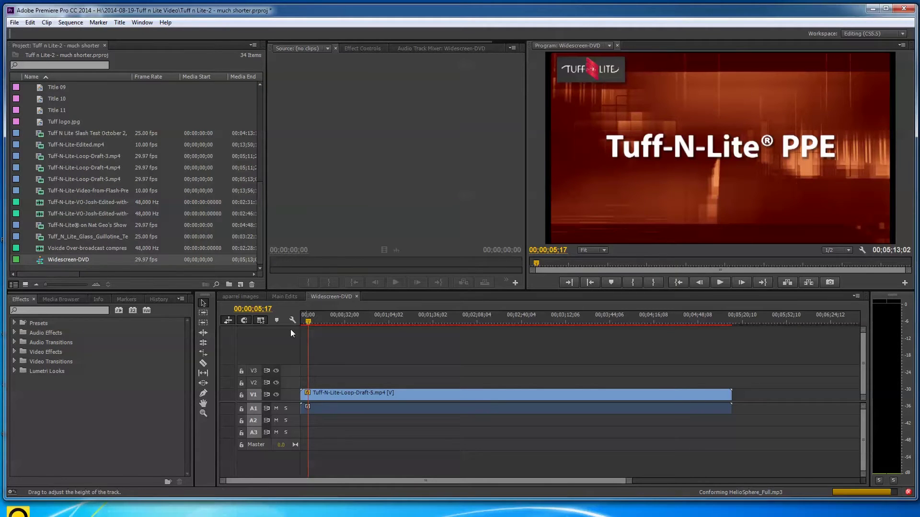
# Scrub the Widescreen-DVD sequence to about 00;04;54;26 and play a few seconds of its closing section.
pyautogui.click(311, 320)
pyautogui.moveTo(314, 320); pyautogui.dragTo(707, 354)
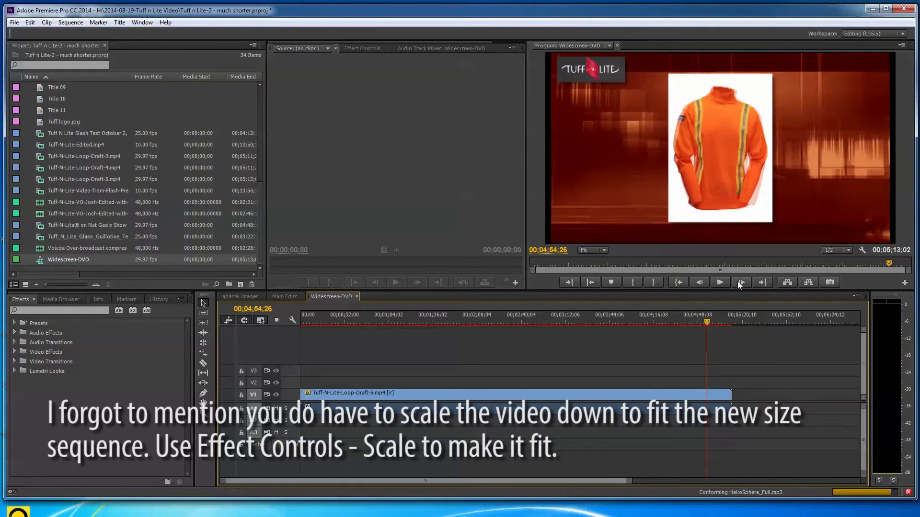
pyautogui.click(723, 282)
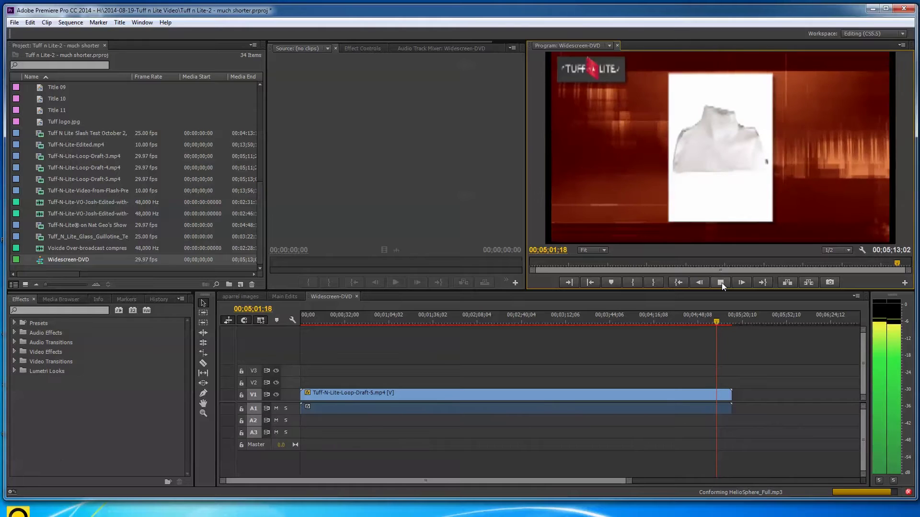
pyautogui.click(721, 282)
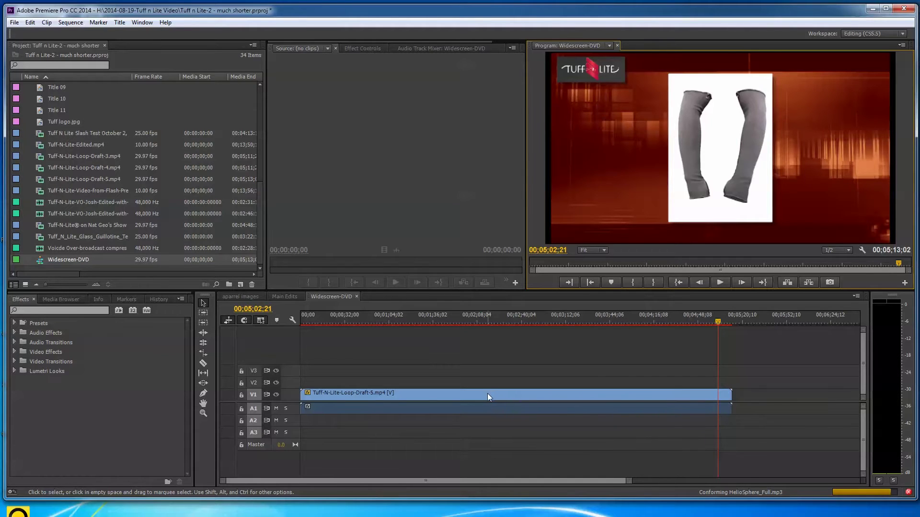
# Review the MPEG2-DVD export settings for the Widescreen-DVD sequence, including save location, video and bitrate options, and leave without exporting.
pyautogui.click(13, 23)
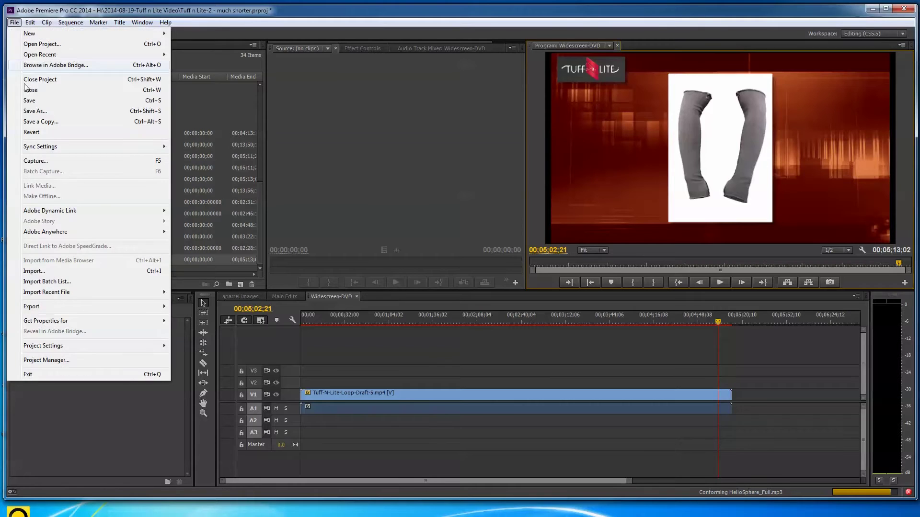
pyautogui.moveTo(55, 311)
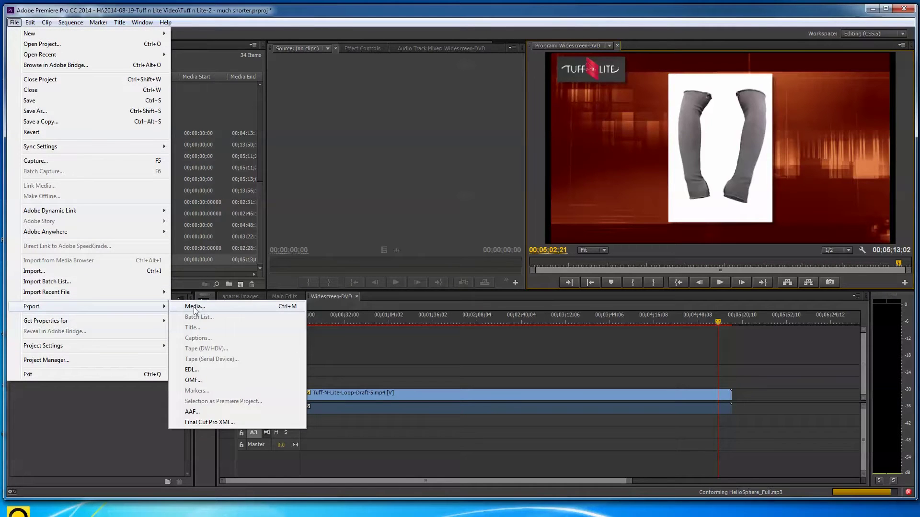
pyautogui.click(197, 307)
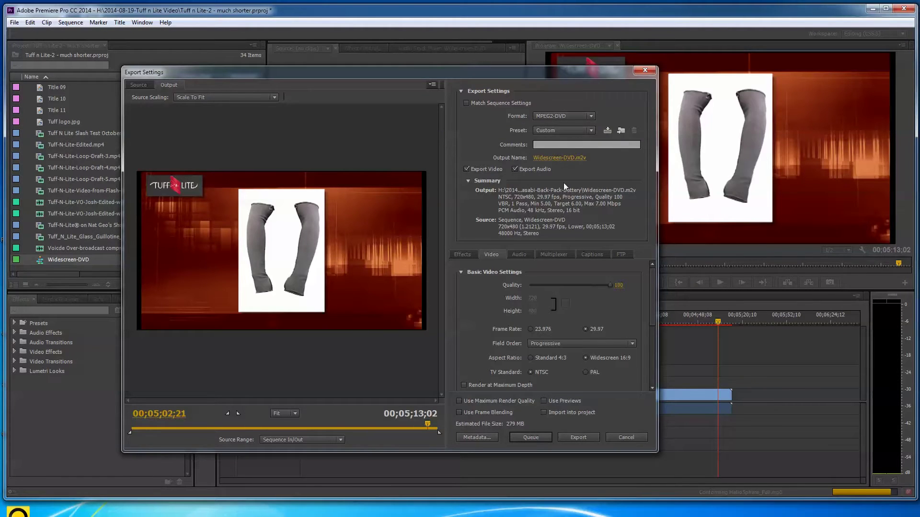
pyautogui.click(554, 158)
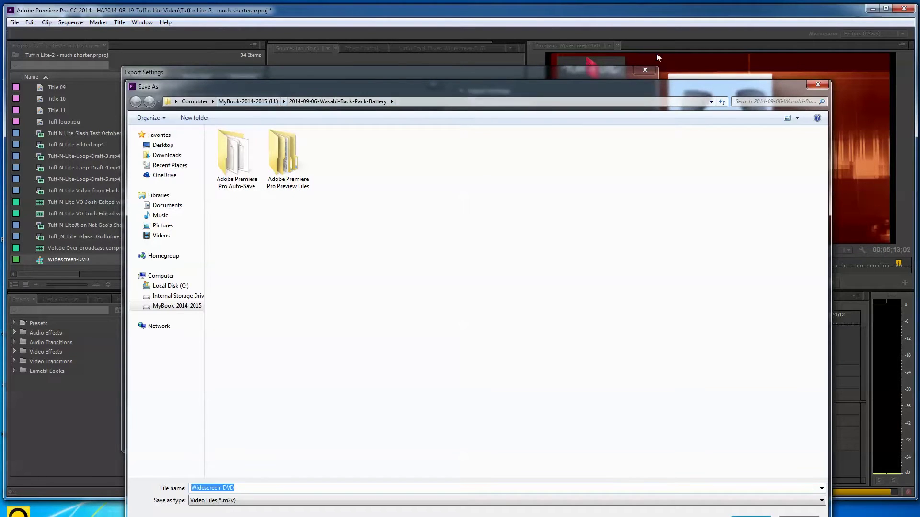
pyautogui.click(818, 85)
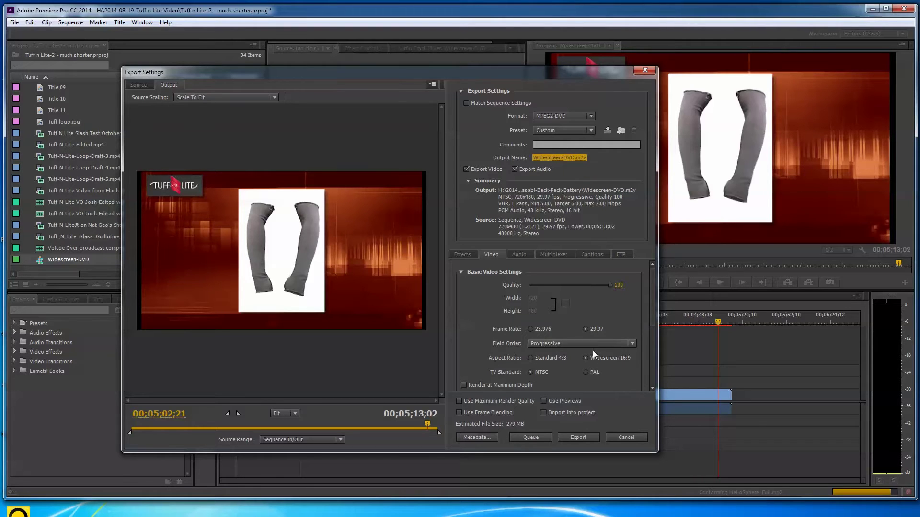
pyautogui.moveTo(654, 305); pyautogui.dragTo(654, 360)
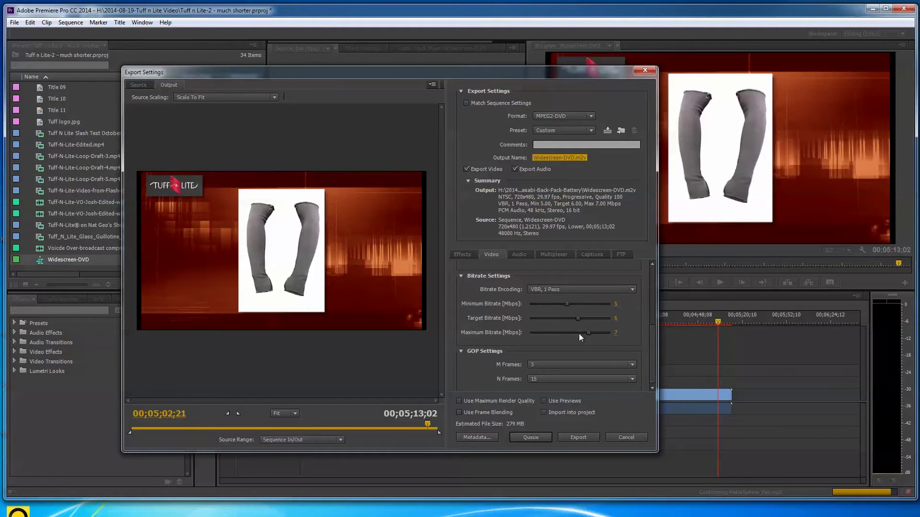
pyautogui.click(622, 439)
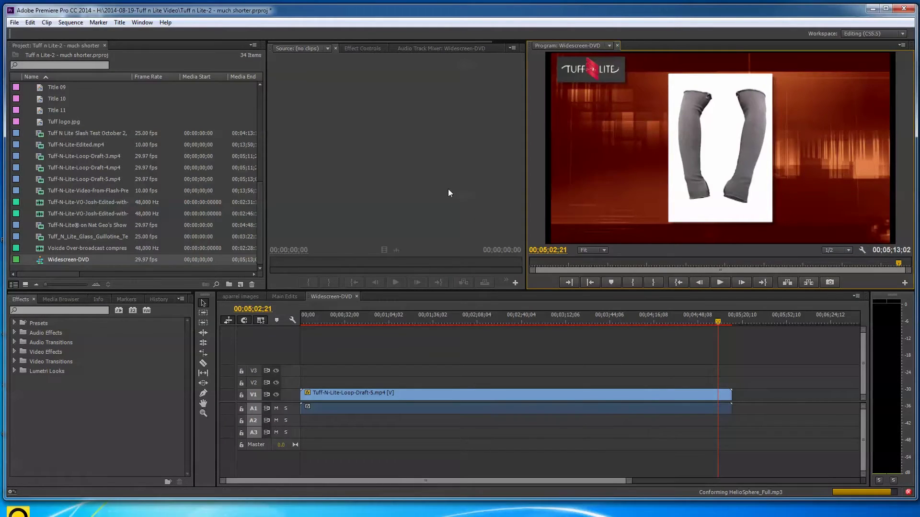
# Switch to Adobe Encore, limit the library to menu templates, and preview the Citylights Menu HD and Citylights Menu SD templates.
pyautogui.hotkey('alt', 'Tab')
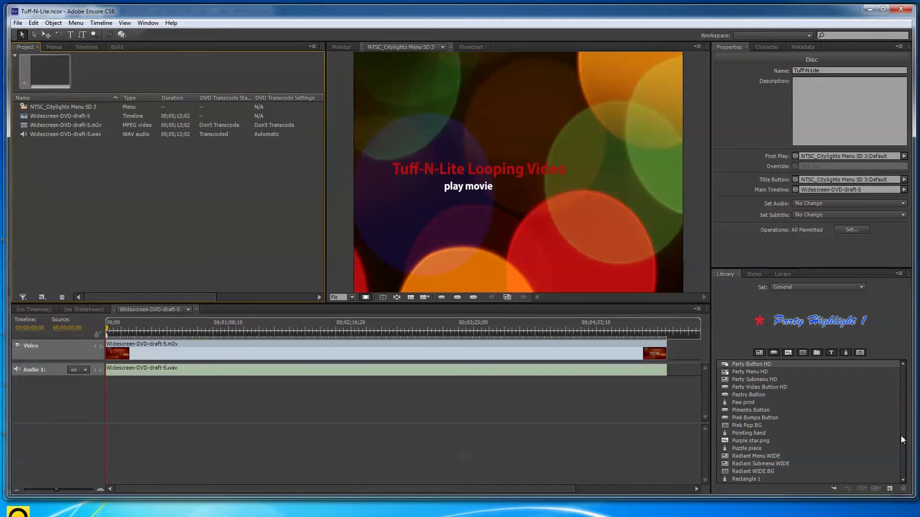
pyautogui.moveTo(900, 436); pyautogui.dragTo(847, 377)
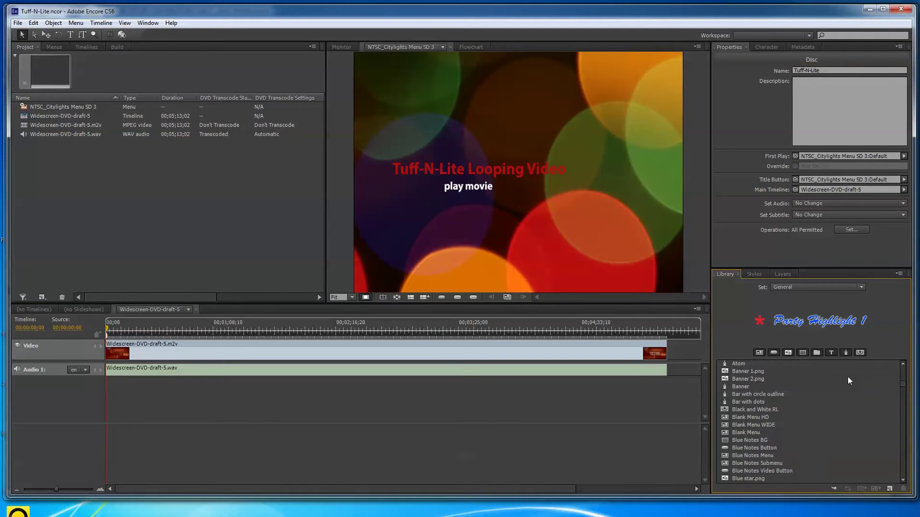
pyautogui.click(761, 352)
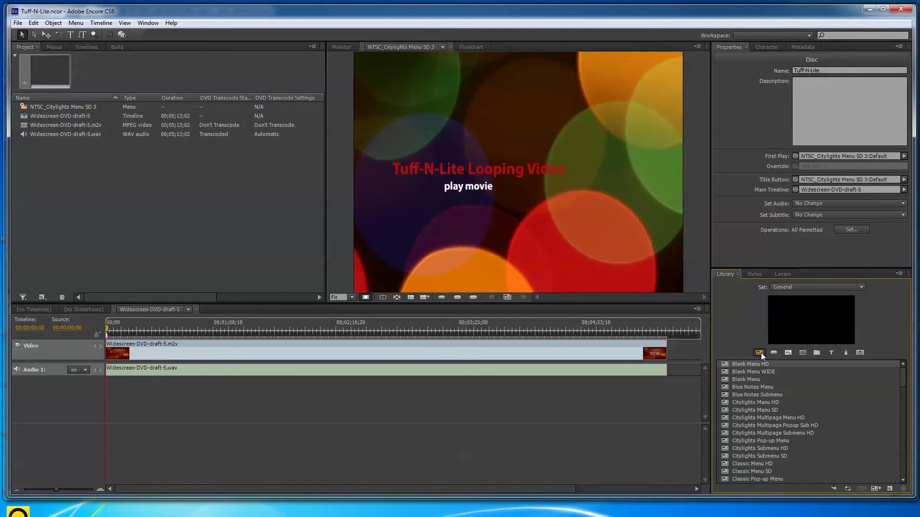
pyautogui.click(760, 387)
pyautogui.click(772, 403)
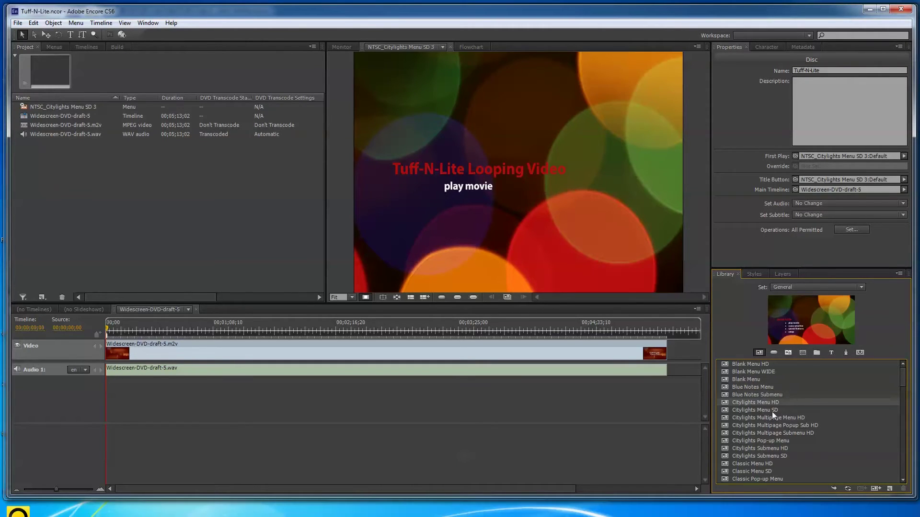
pyautogui.click(765, 410)
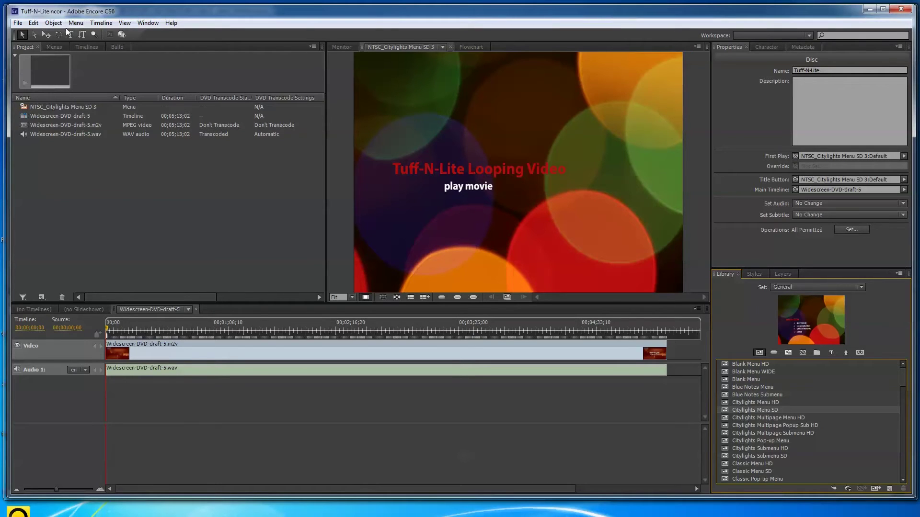
# Create a new NTSC DVD project named Tuff-N-Lite-2, saving the changes to the open Tuff-N-Lite project.
pyautogui.click(17, 23)
pyautogui.moveTo(32, 33)
pyautogui.click(208, 35)
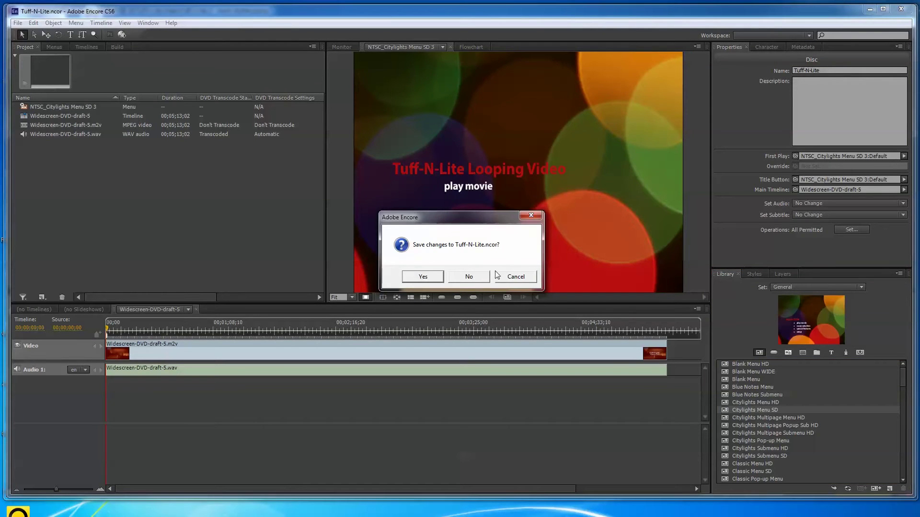
pyautogui.click(424, 277)
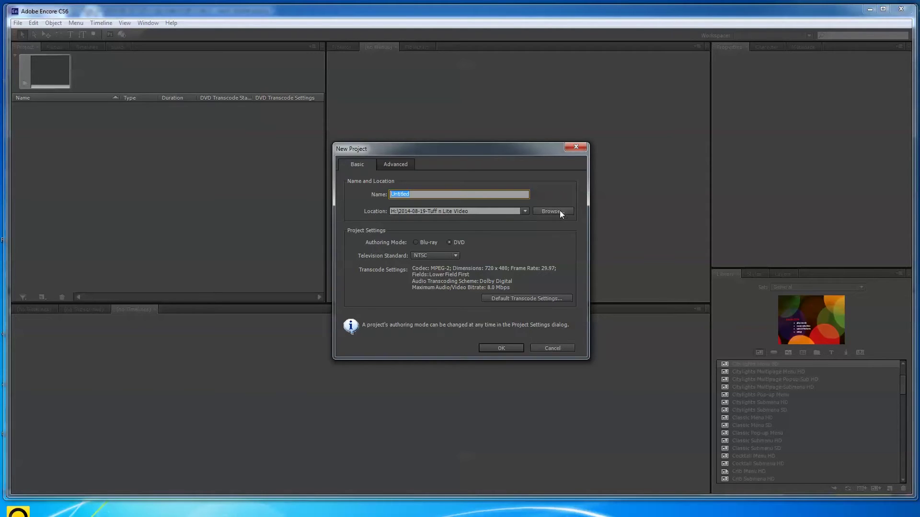
pyautogui.write('Te')
pyautogui.click(507, 346)
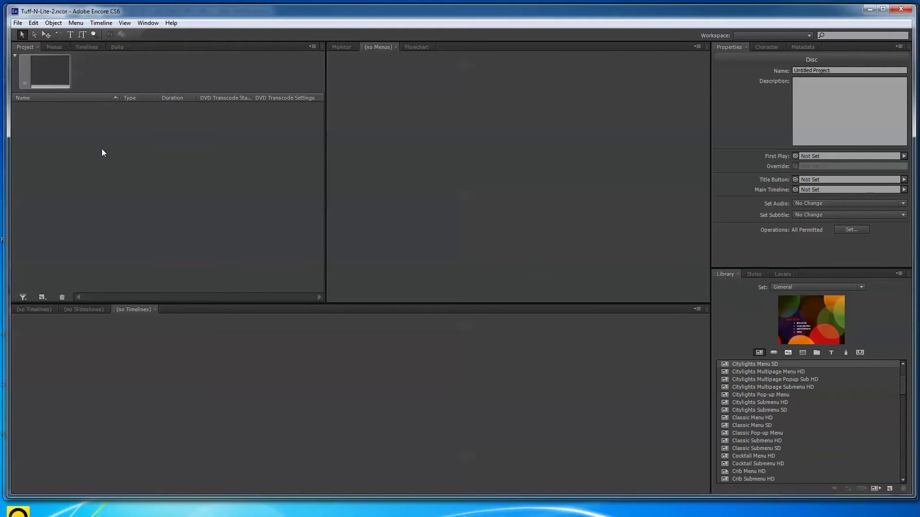
# Import Widescreen-DVD-draft-5.m2v and Widescreen-DVD-draft-5.wav together as a timeline, sorting the files by date to find them.
pyautogui.rightClick(42, 126)
pyautogui.moveTo(85, 137)
pyautogui.click(142, 165)
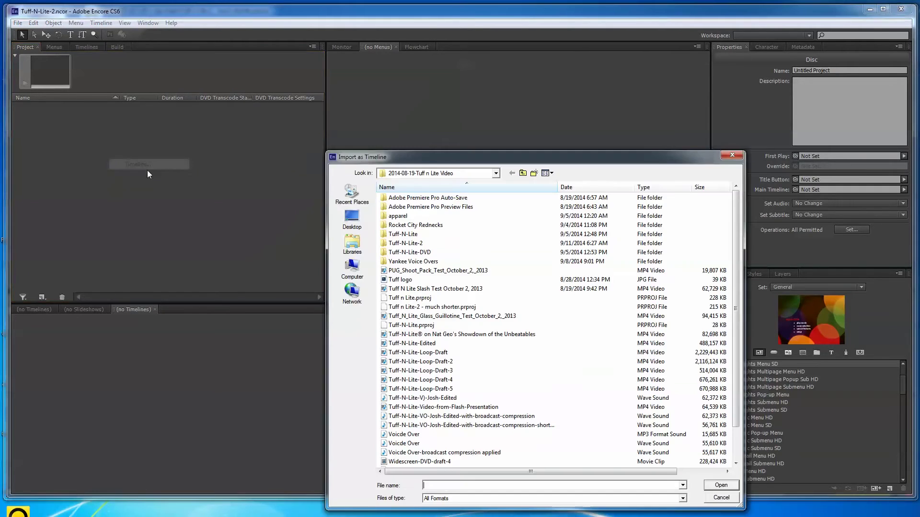
pyautogui.moveTo(601, 164); pyautogui.dragTo(598, 86)
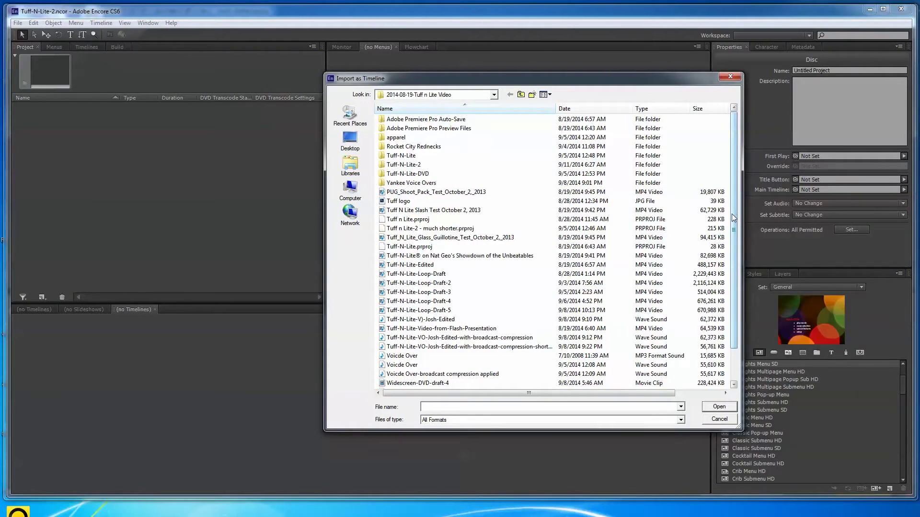
pyautogui.moveTo(733, 219); pyautogui.dragTo(731, 272)
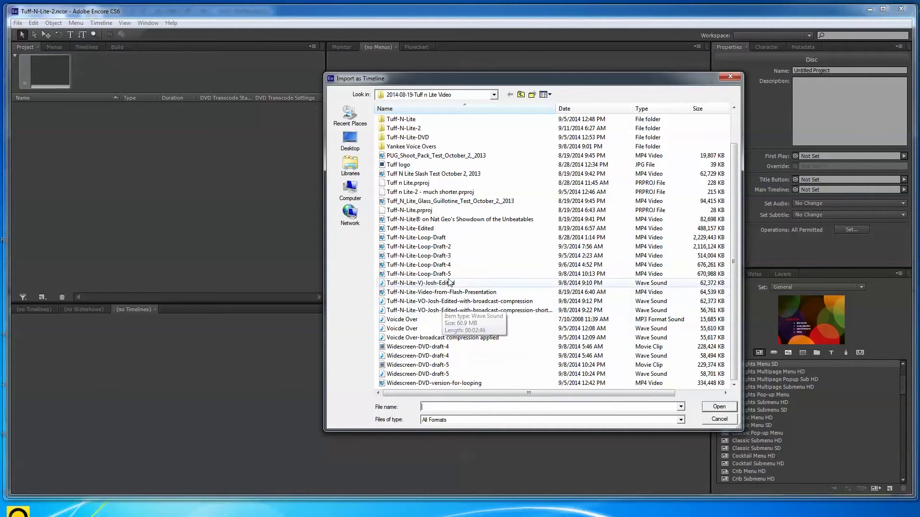
pyautogui.click(594, 109)
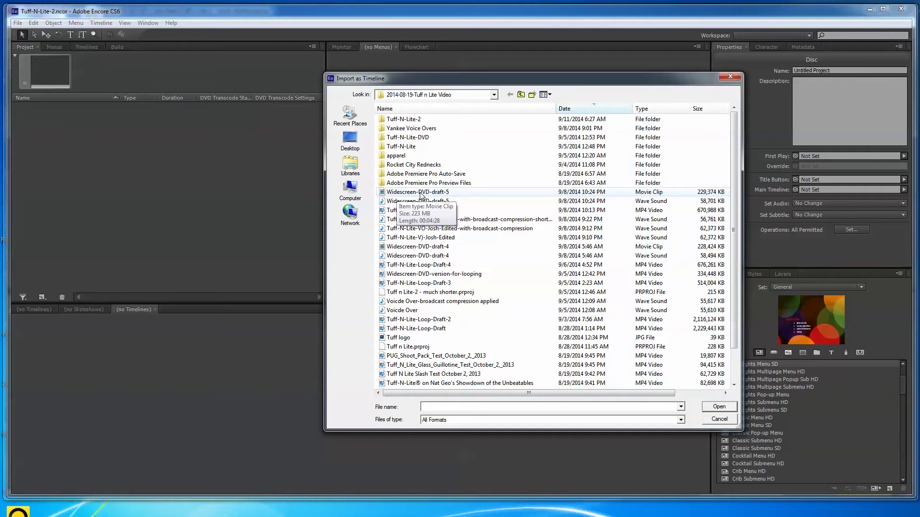
pyautogui.click(421, 194)
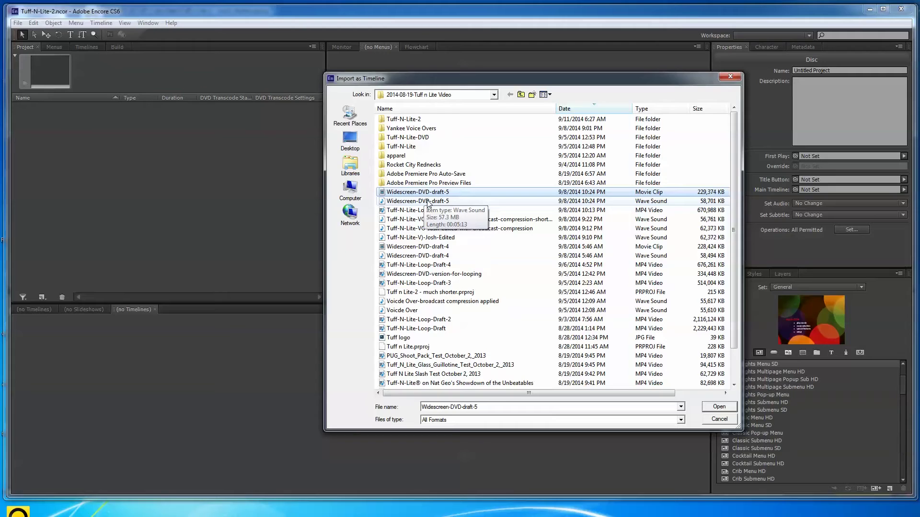
pyautogui.keyDown('ctrl'); pyautogui.click(426, 201); pyautogui.keyUp('ctrl')
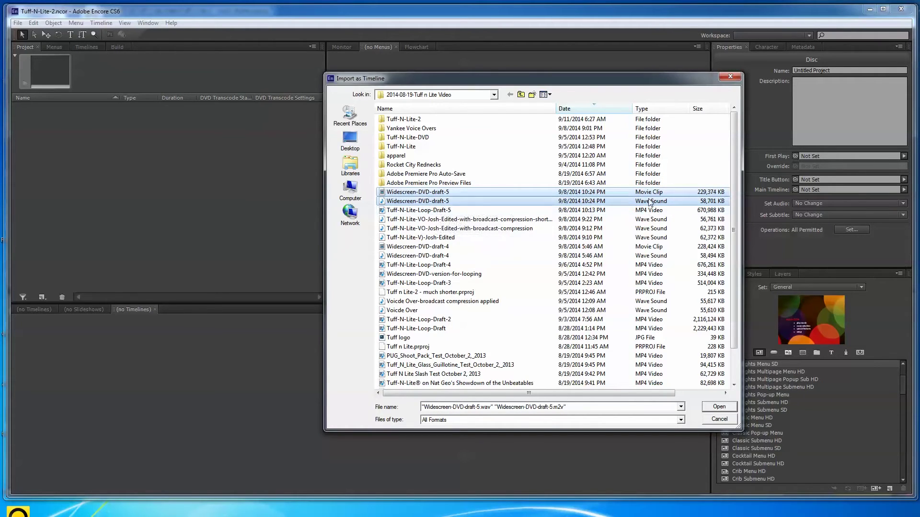
pyautogui.click(718, 407)
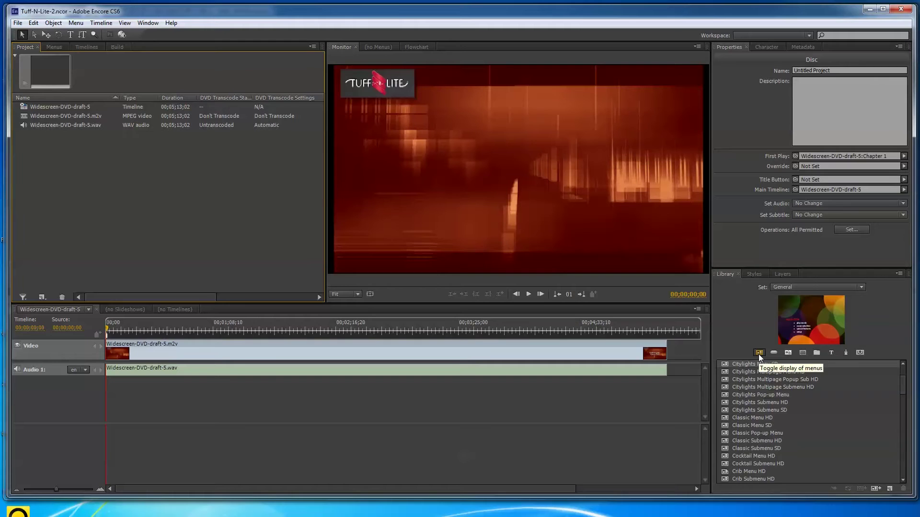
# Look through the library's buttons, images, backgrounds, layer sets, text, shapes and replacement layers, ending on the menu templates.
pyautogui.click(773, 353)
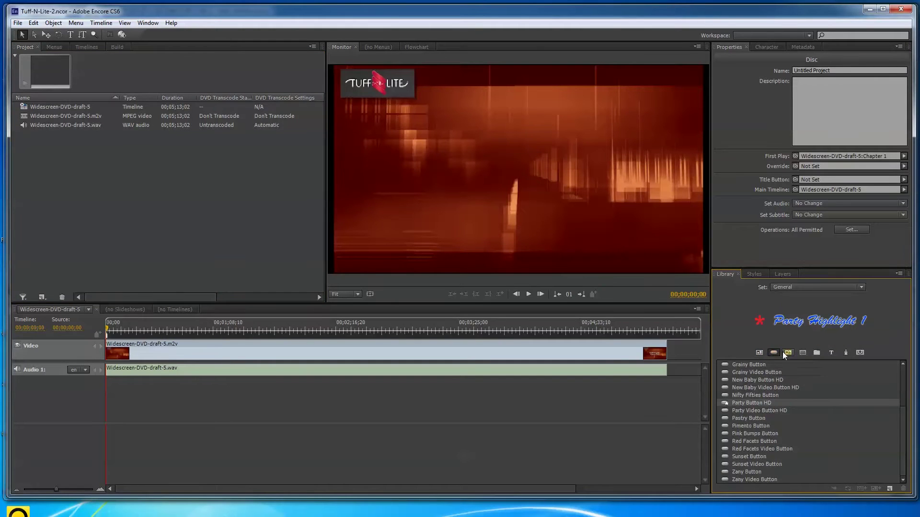
pyautogui.click(787, 353)
pyautogui.click(803, 353)
pyautogui.click(817, 353)
pyautogui.click(831, 353)
pyautogui.click(846, 353)
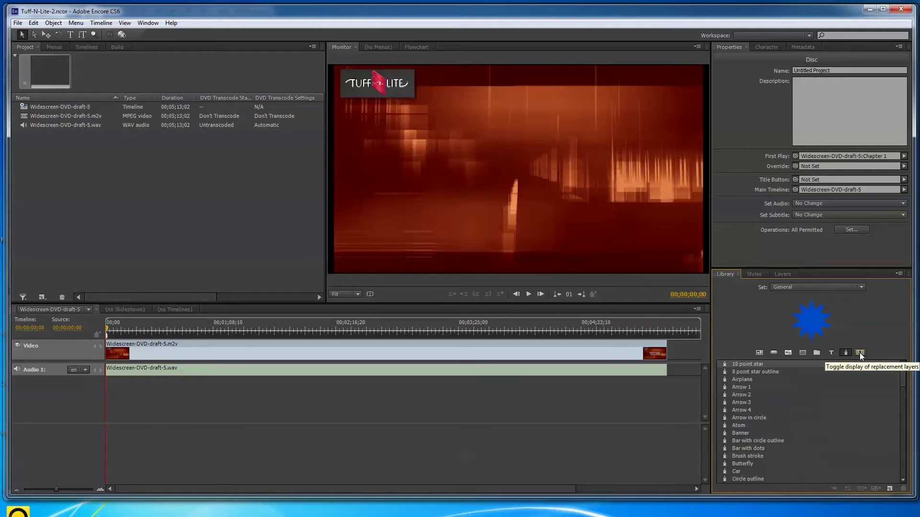
pyautogui.click(860, 353)
pyautogui.click(759, 353)
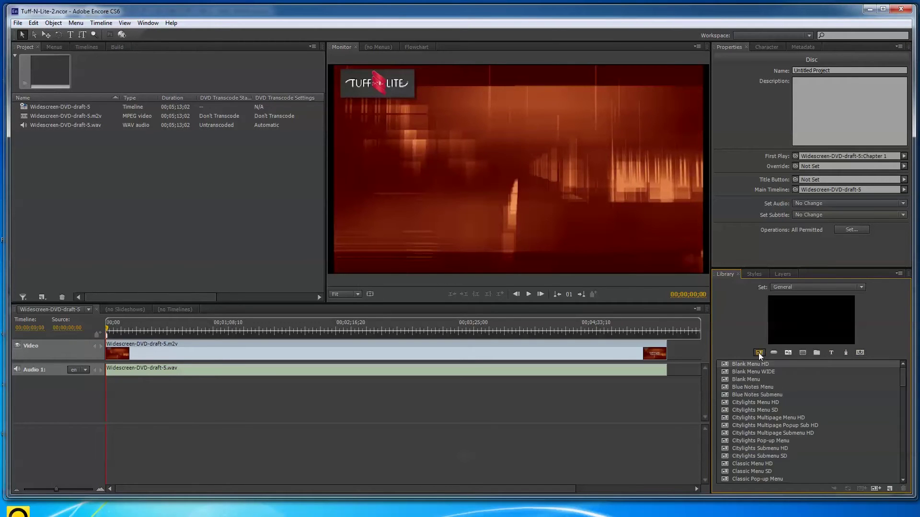
# Preview the Citylights Submenu SD template and add the Citylights Menu SD template to the project.
pyautogui.click(766, 457)
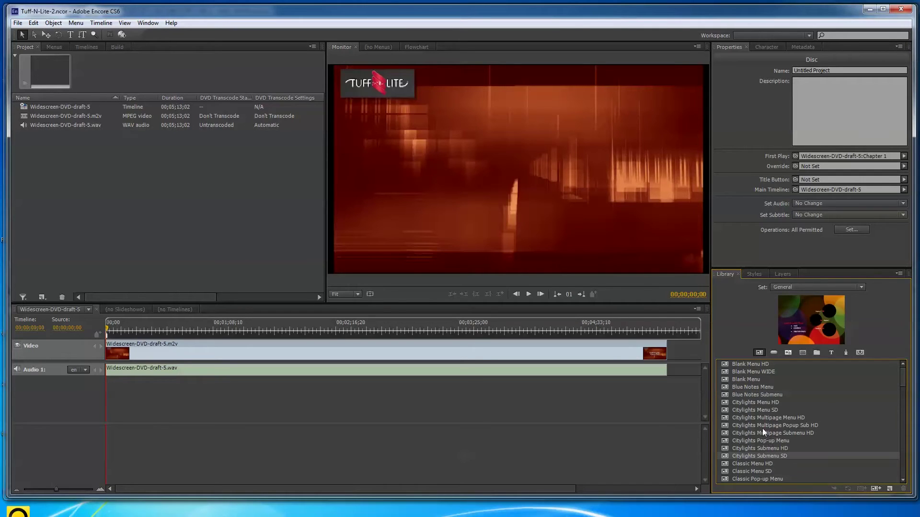
pyautogui.click(765, 410)
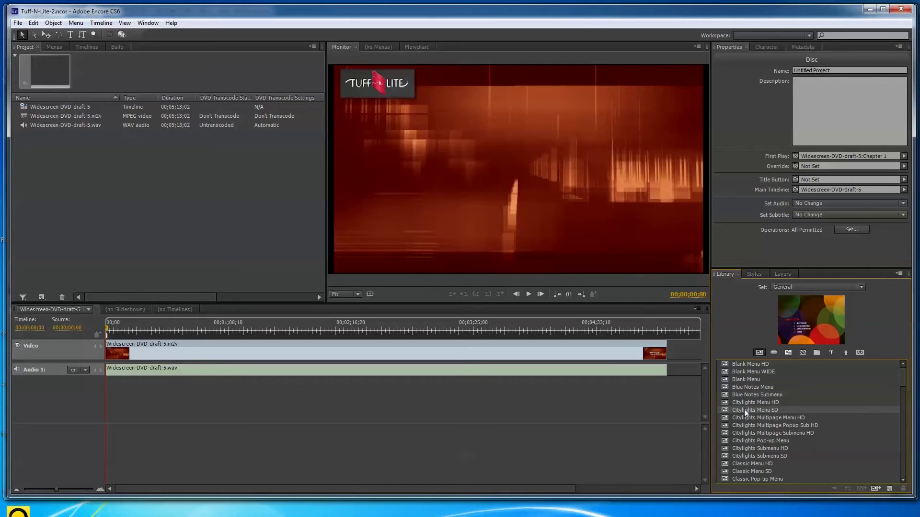
pyautogui.moveTo(725, 409); pyautogui.dragTo(246, 230)
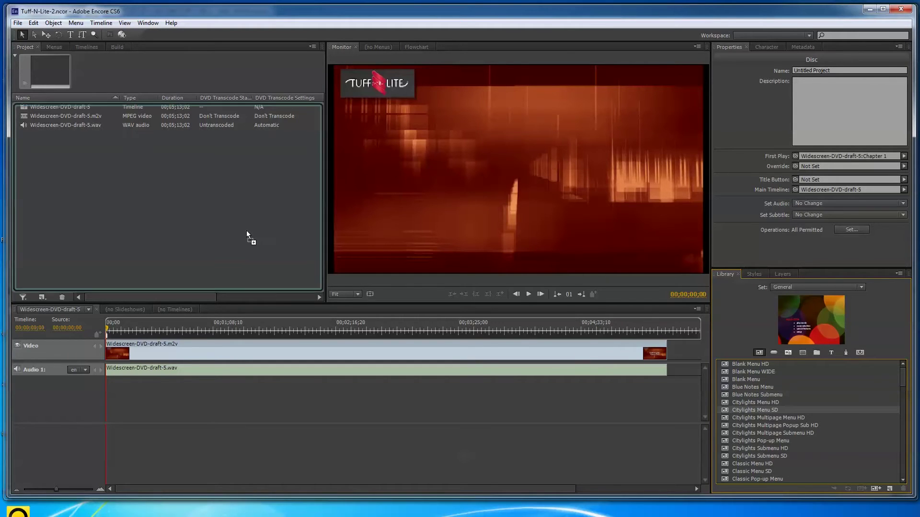
pyautogui.moveTo(155, 200); pyautogui.dragTo(156, 202)
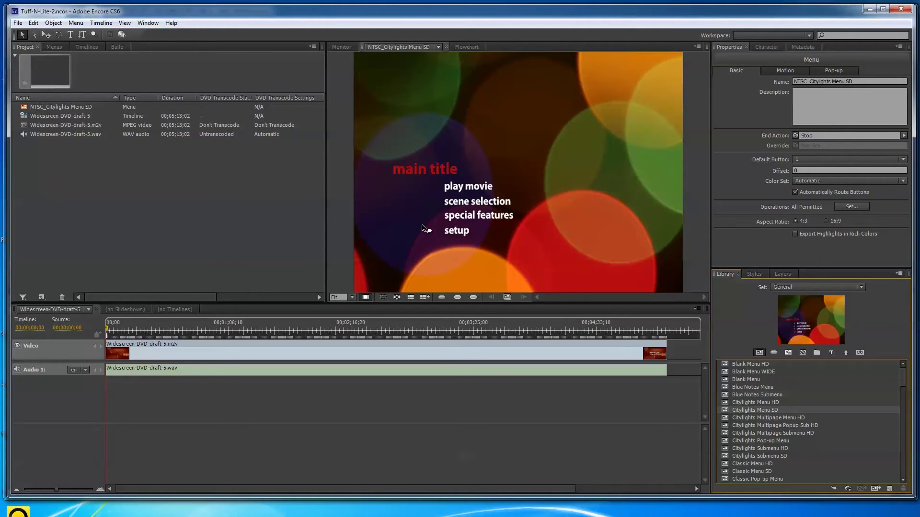
# Delete the setup, special features and scene selection buttons from the Citylights menu.
pyautogui.click(450, 233)
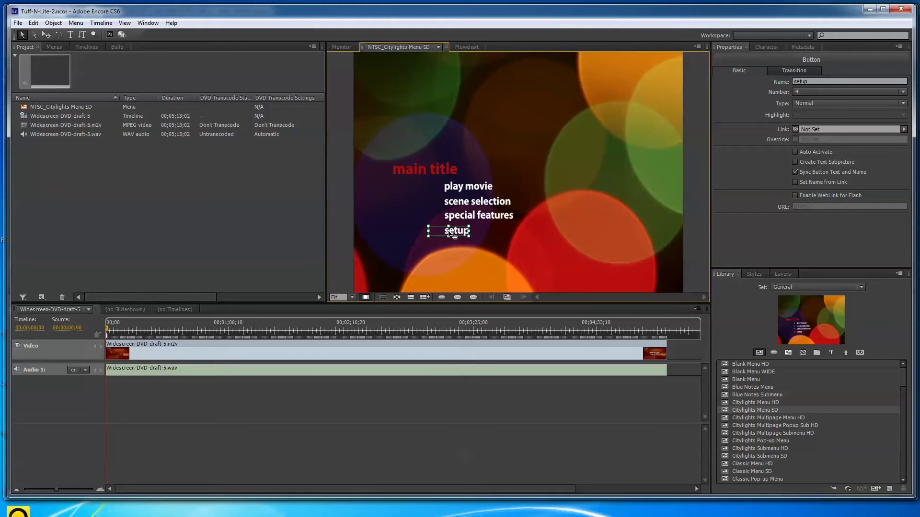
pyautogui.press('Delete')
pyautogui.click(467, 216)
pyautogui.press('Delete')
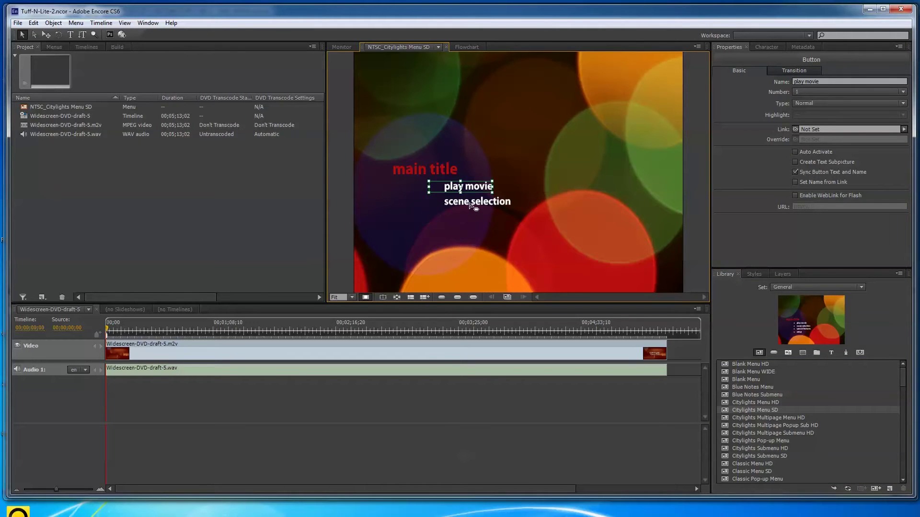
pyautogui.click(471, 203)
pyautogui.press('Delete')
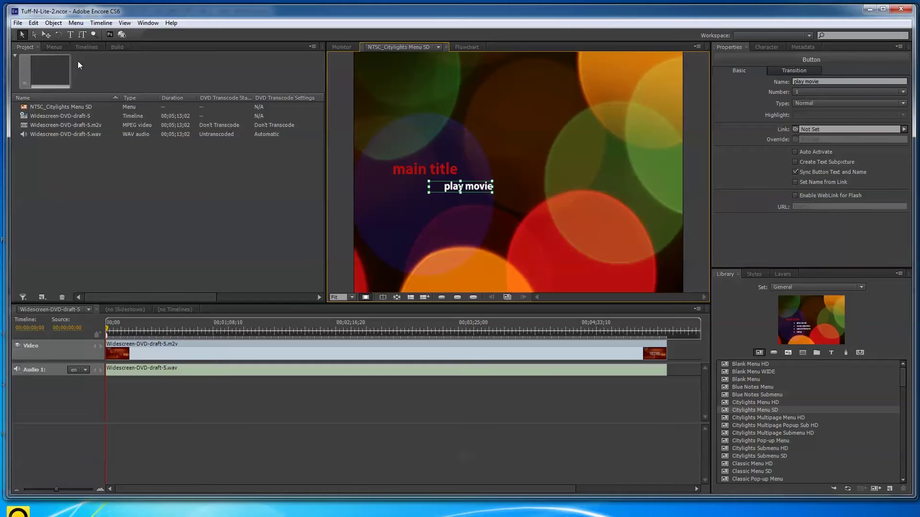
# Replace the menu's main title text with "Tuff-N-Lite-Video Loop".
pyautogui.click(70, 34)
pyautogui.click(418, 169)
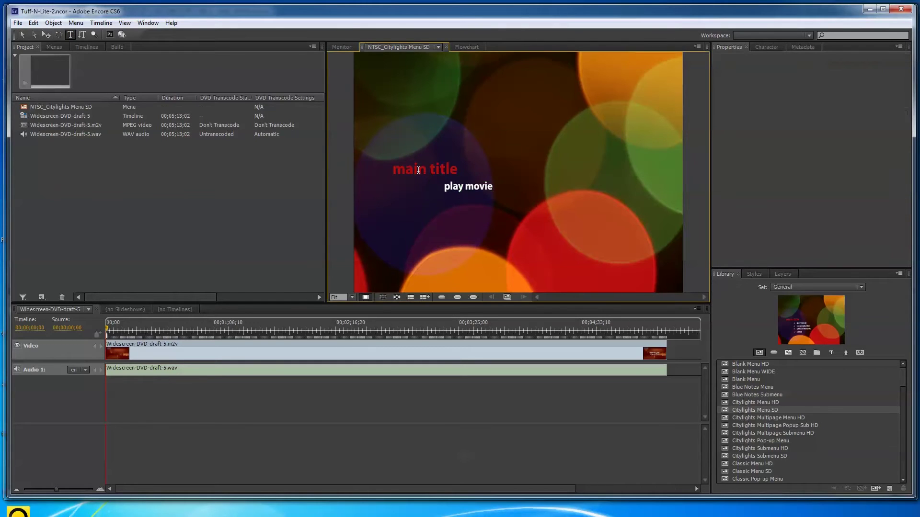
pyautogui.hotkey('ctrl', 'a')
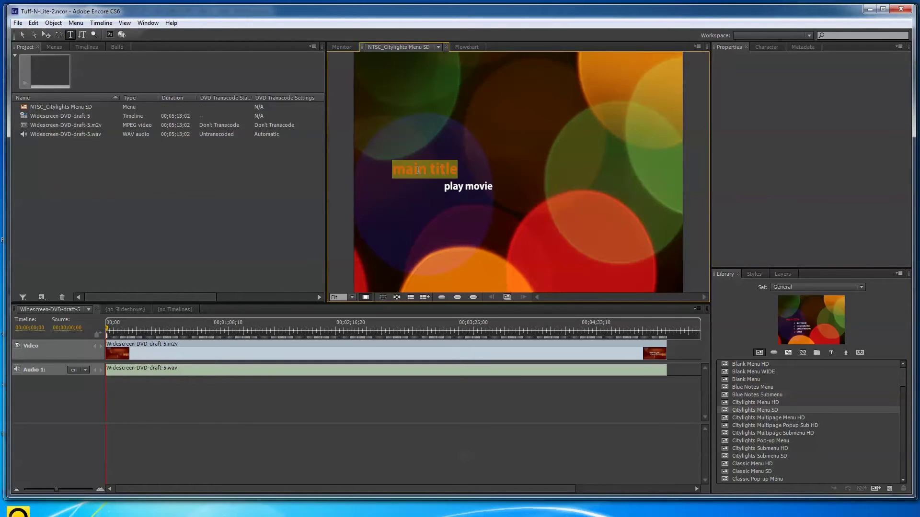
pyautogui.write('Tuff')
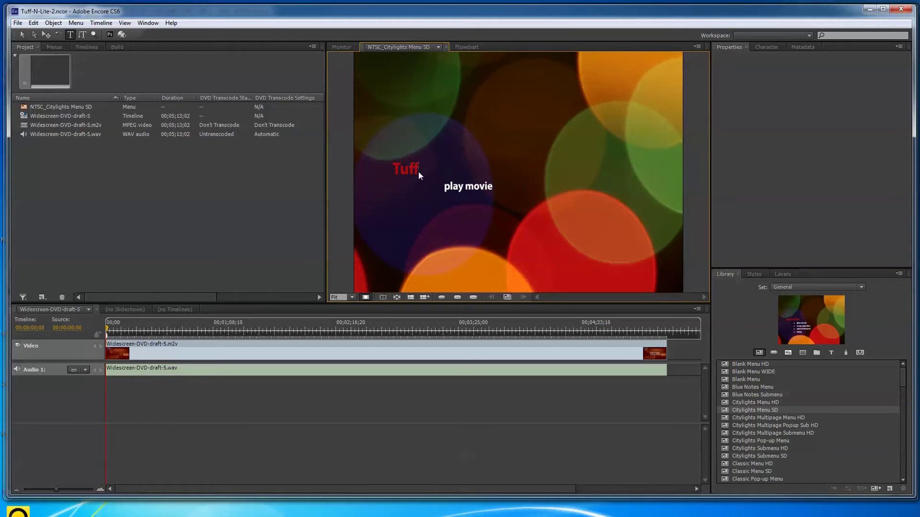
pyautogui.write('-N-Lite-Video')
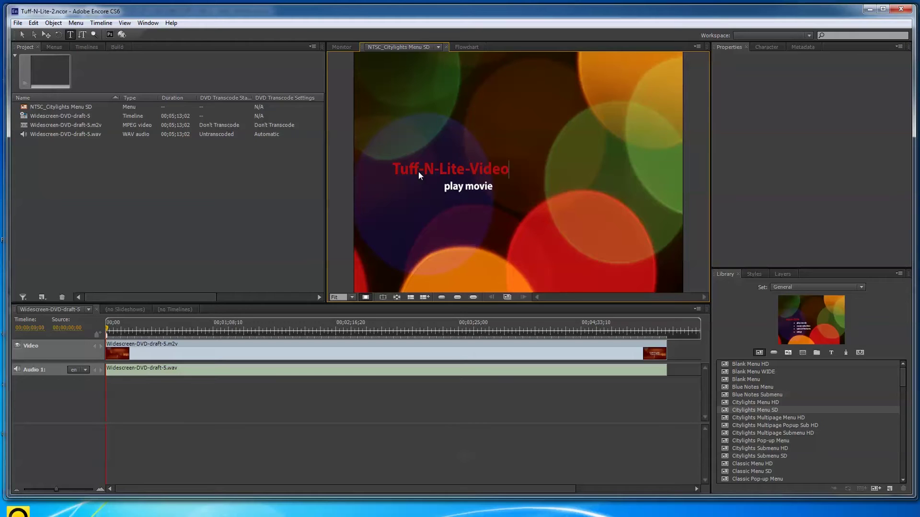
pyautogui.write(' Loop')
pyautogui.click(22, 33)
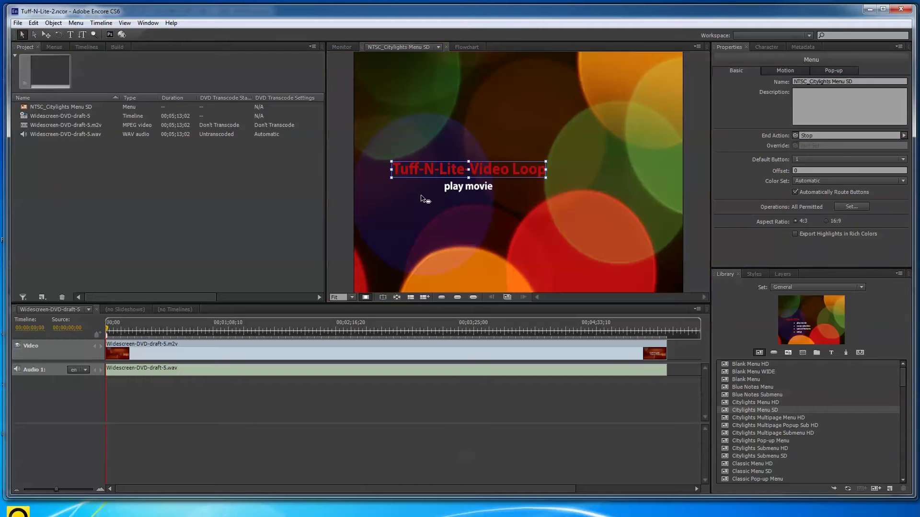
# Link the play movie button to Chapter 1 of the Widescreen-DVD-draft-5 timeline and set NTSC_Citylights Menu SD as First Play.
pyautogui.click(478, 192)
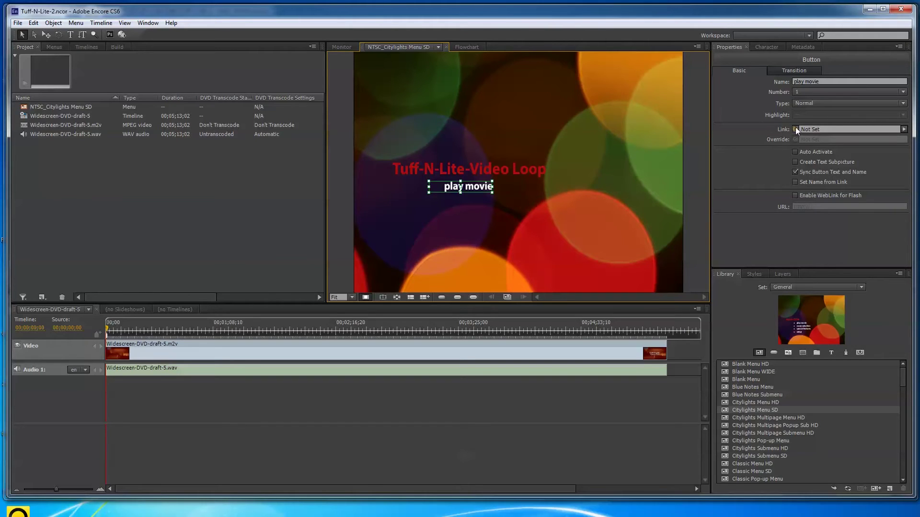
pyautogui.moveTo(795, 128); pyautogui.dragTo(108, 338)
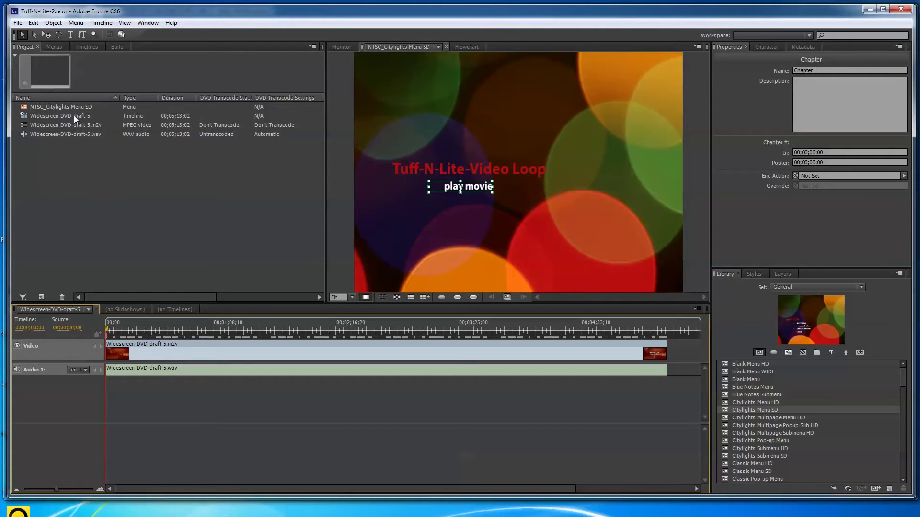
pyautogui.click(24, 107)
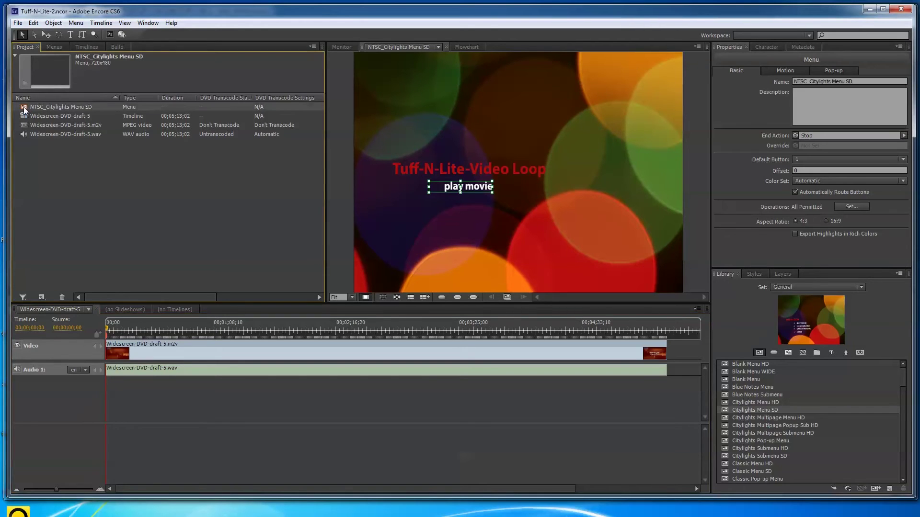
pyautogui.rightClick(24, 107)
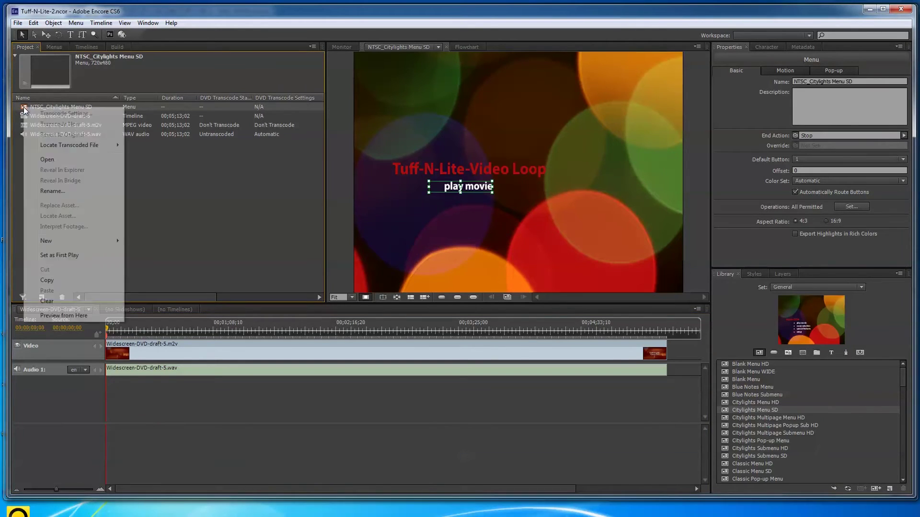
pyautogui.click(71, 256)
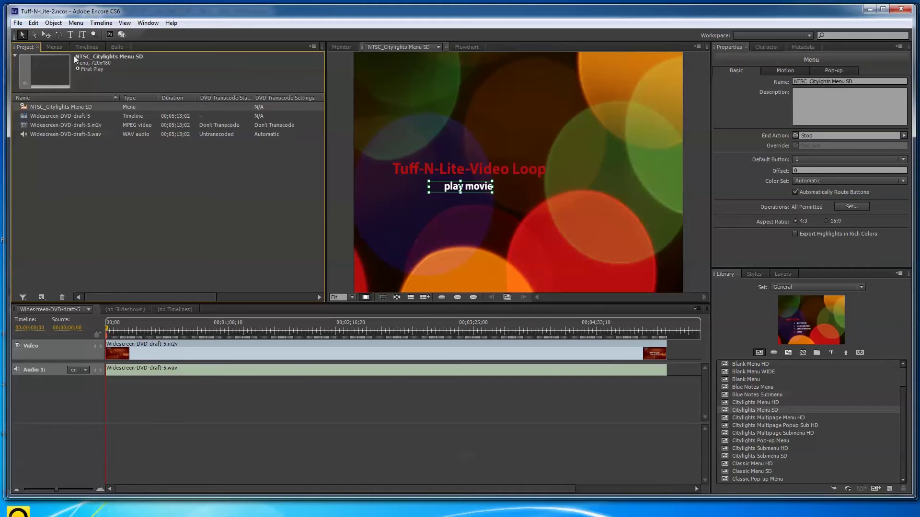
# Review the play movie button's link and set the Widescreen-DVD-draft-5 timeline's end action to its own Chapter 1.
pyautogui.click(405, 133)
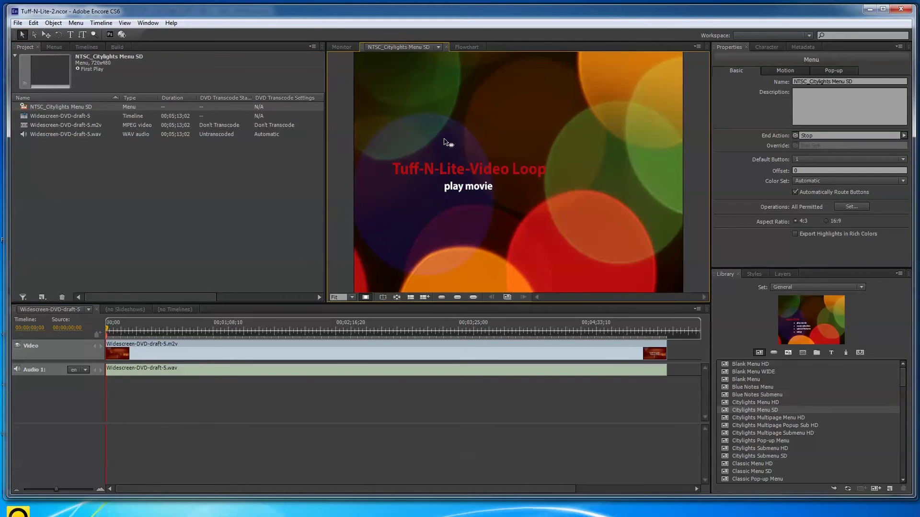
pyautogui.click(471, 194)
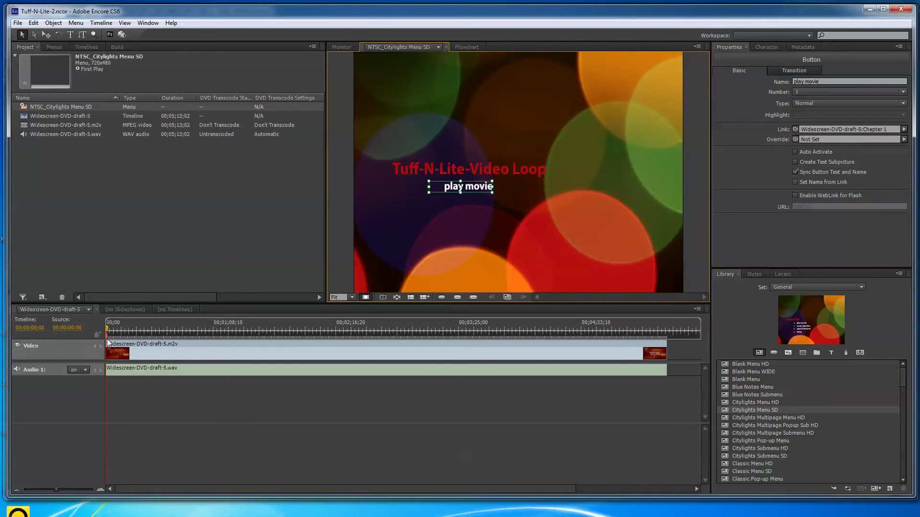
pyautogui.click(43, 118)
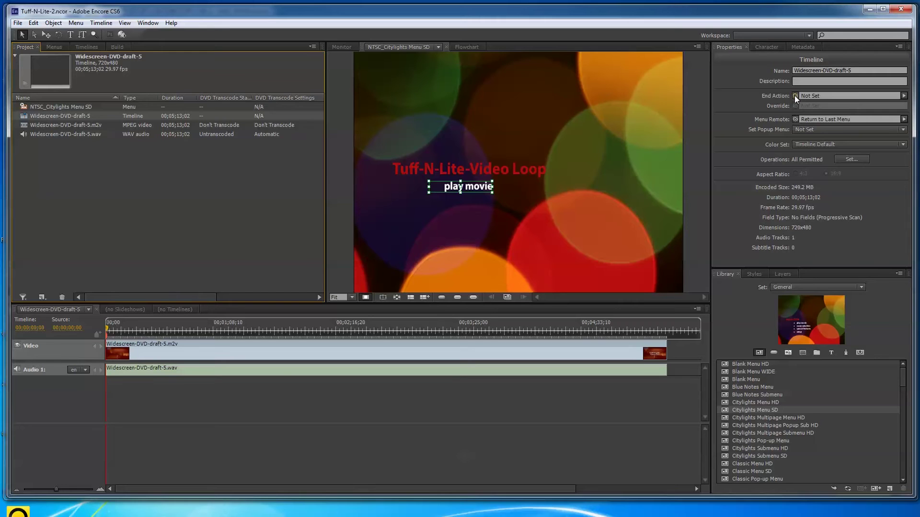
pyautogui.moveTo(795, 96); pyautogui.dragTo(109, 340)
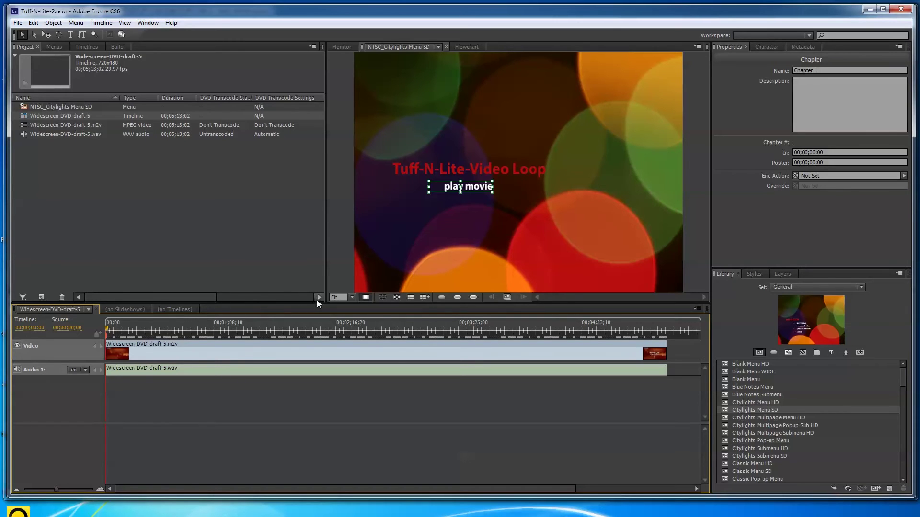
# Save the project and run Check Project with all the checks enabled.
pyautogui.click(19, 25)
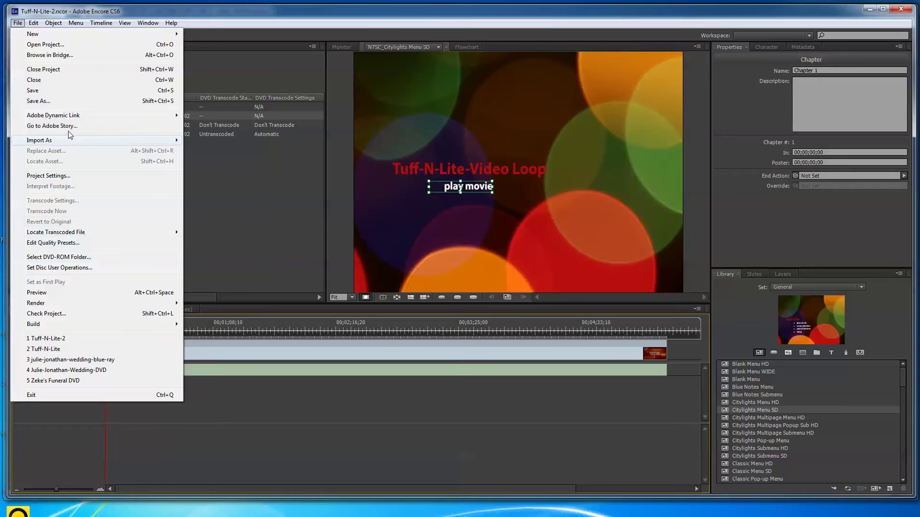
pyautogui.click(50, 90)
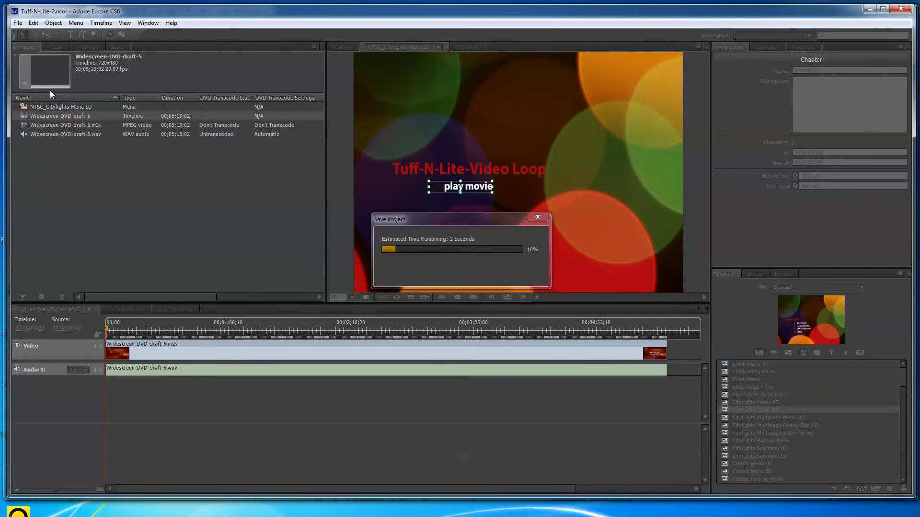
pyautogui.click(18, 24)
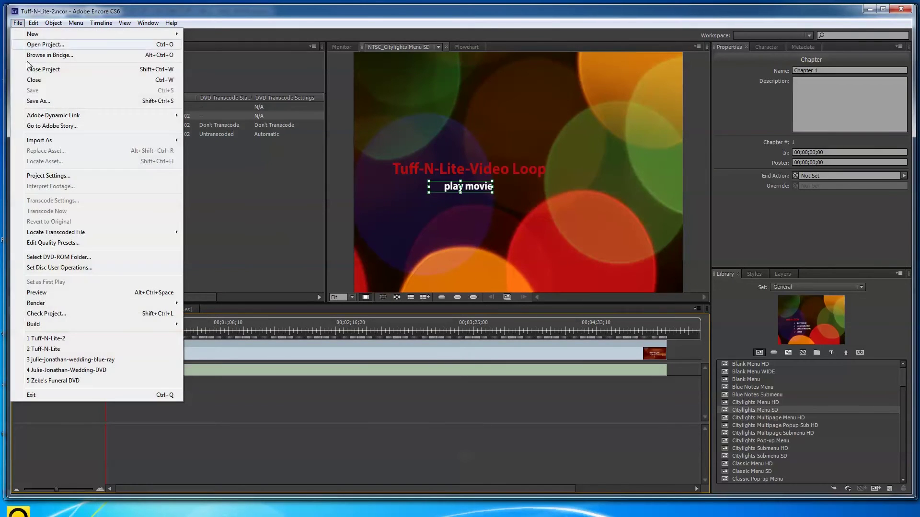
pyautogui.click(58, 314)
pyautogui.click(321, 84)
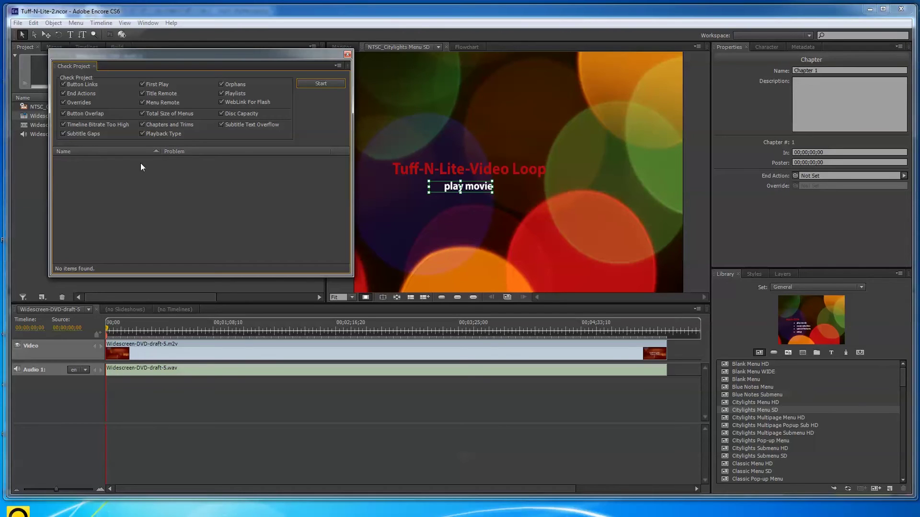
# Close the project check and open the build settings for outputting the current project to a DVD folder.
pyautogui.click(348, 55)
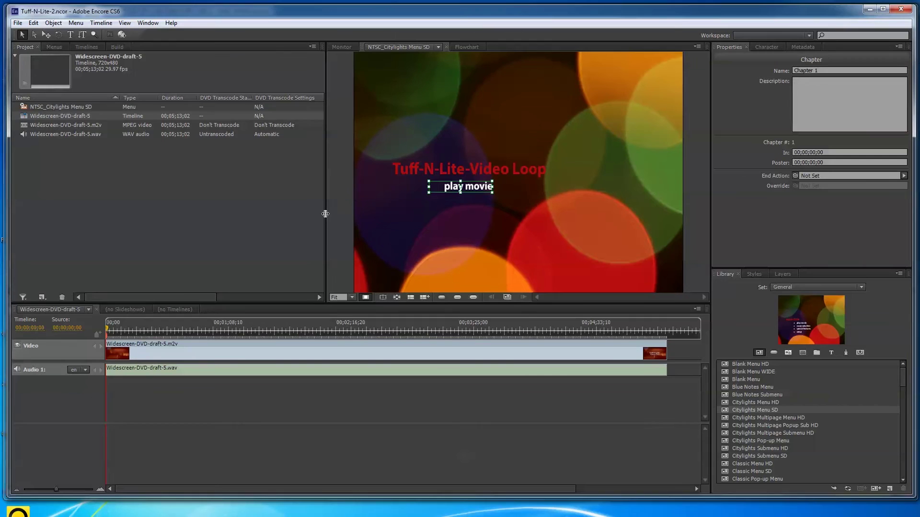
pyautogui.click(18, 23)
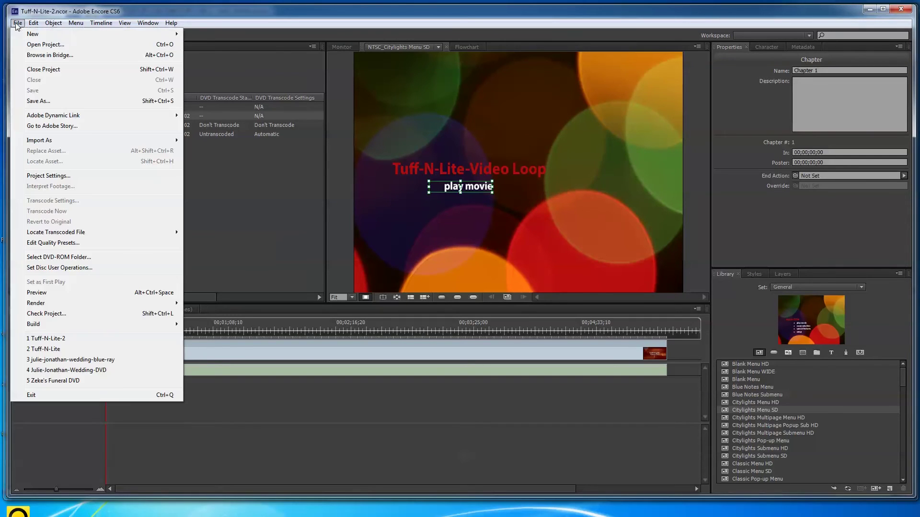
pyautogui.moveTo(47, 325)
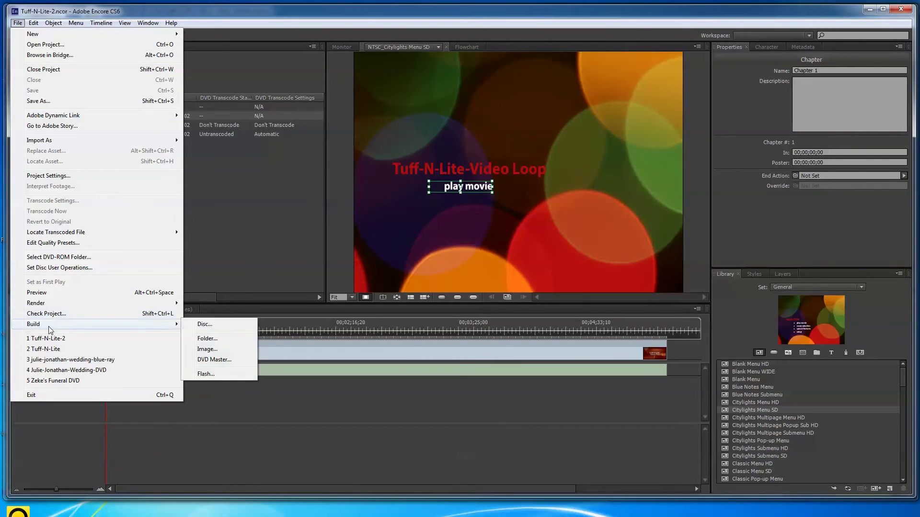
pyautogui.click(206, 339)
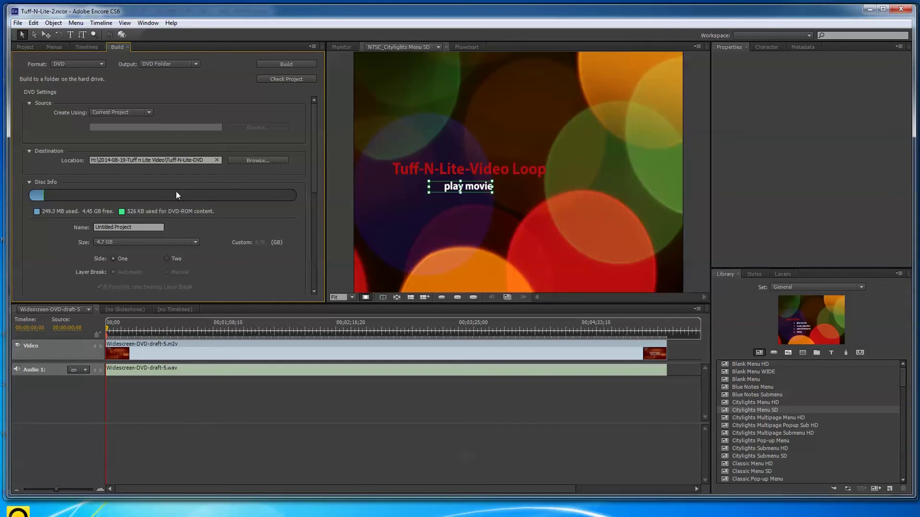
# Close Adobe Encore and Premiere Pro.
pyautogui.click(901, 10)
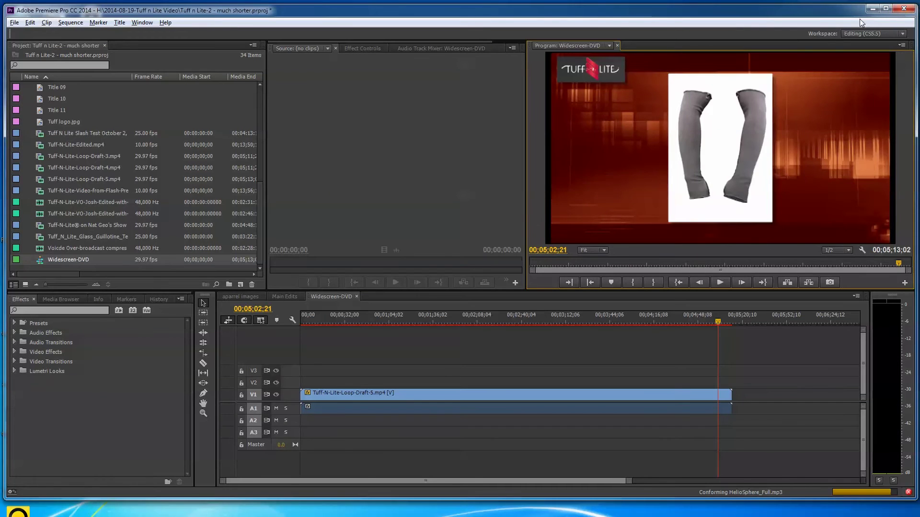
pyautogui.click(905, 9)
pyautogui.click(483, 264)
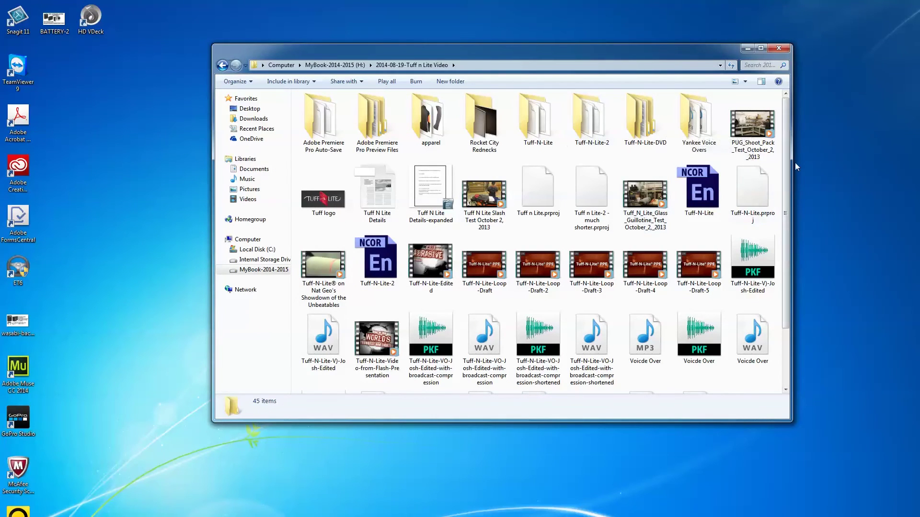
# In Windows Explorer, open Tuff-N-Lite-DVD and its Tuff-N-Lite subfolder, inspect the files inside VIDEO_TS, and return to the Tuff-N-Lite folder.
pyautogui.doubleClick(642, 124)
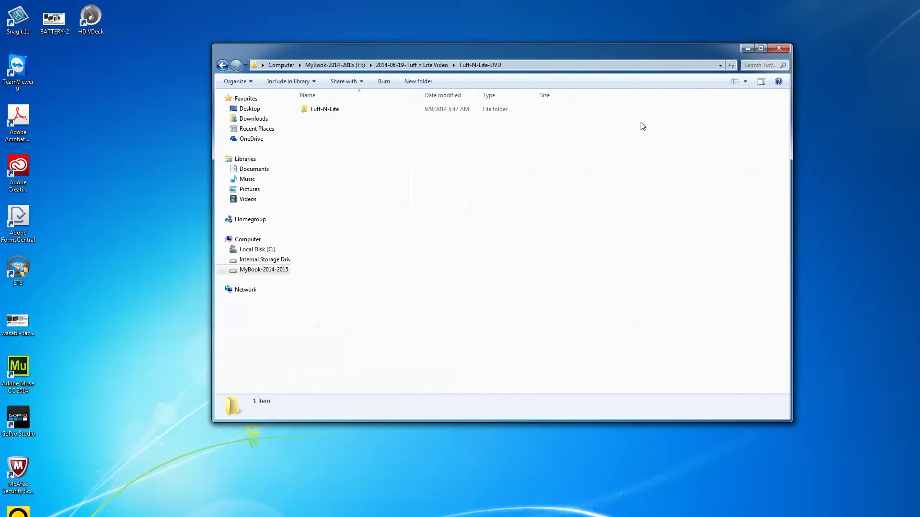
pyautogui.doubleClick(304, 111)
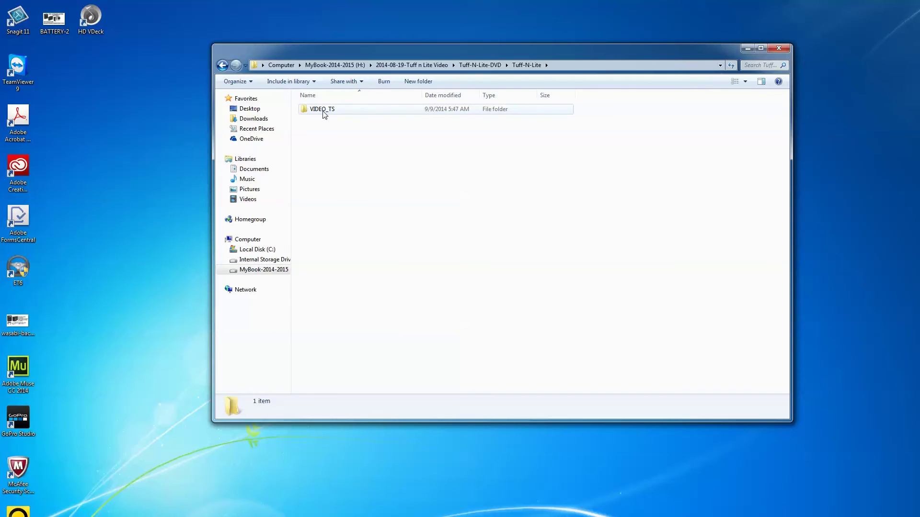
pyautogui.doubleClick(303, 108)
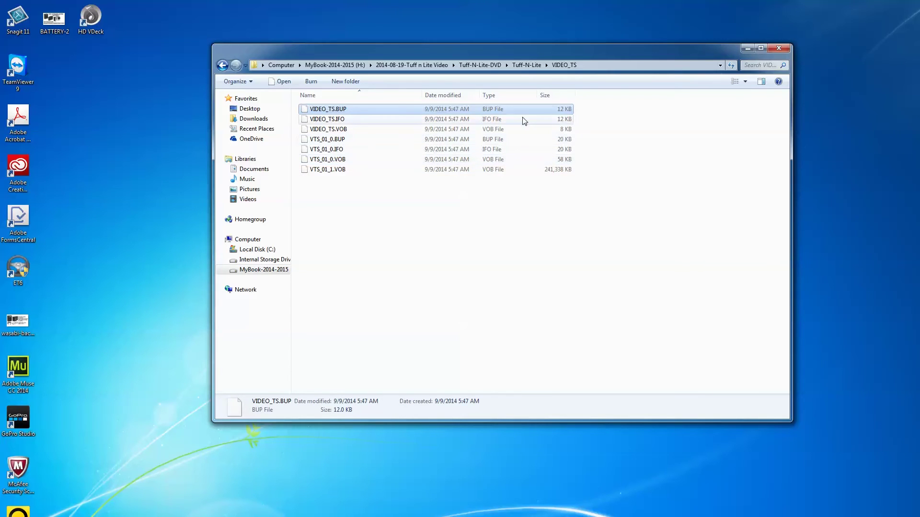
pyautogui.click(222, 65)
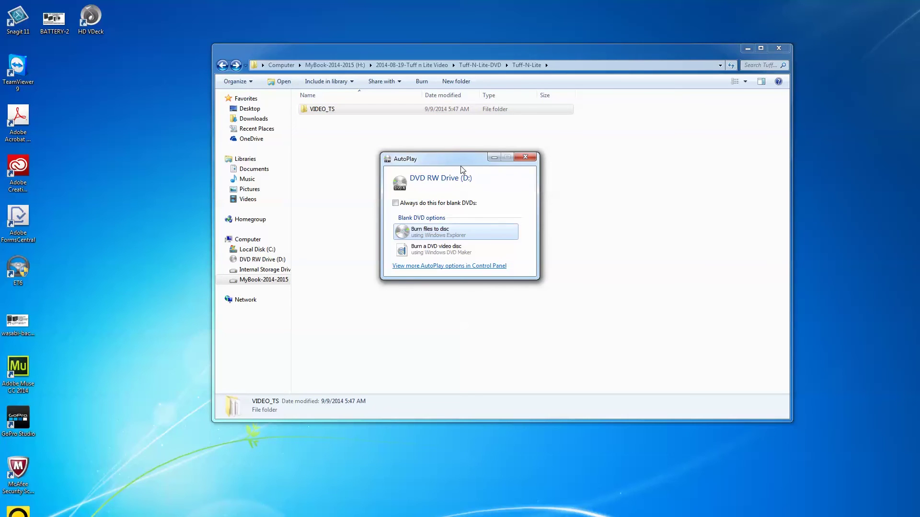
# Prepare the blank DVD for burning files with the disc title "tuff-n-lite" and the With a CD/DVD player format.
pyautogui.moveTo(462, 167); pyautogui.dragTo(212, 211)
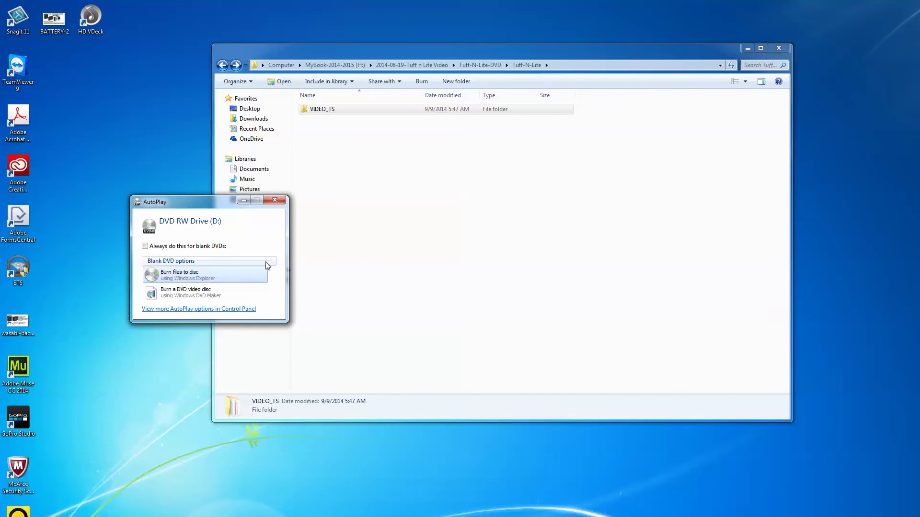
pyautogui.click(183, 276)
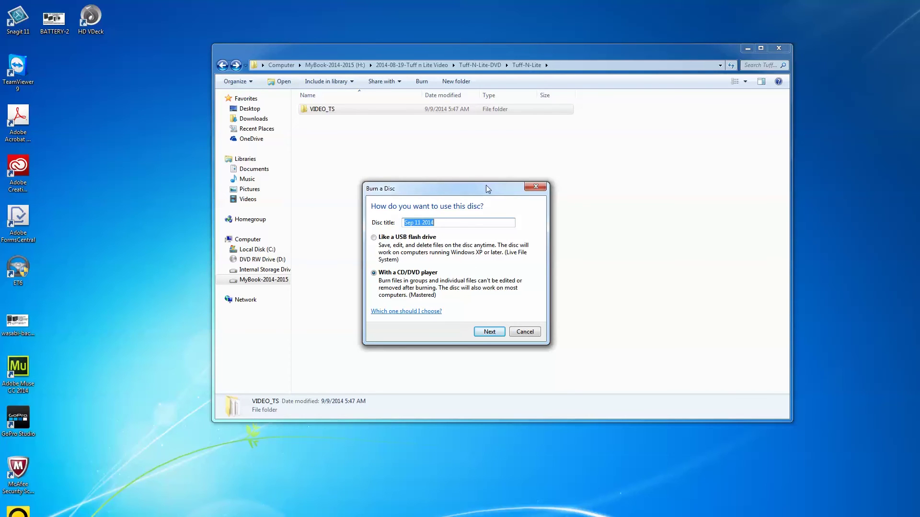
pyautogui.moveTo(462, 188); pyautogui.dragTo(254, 205)
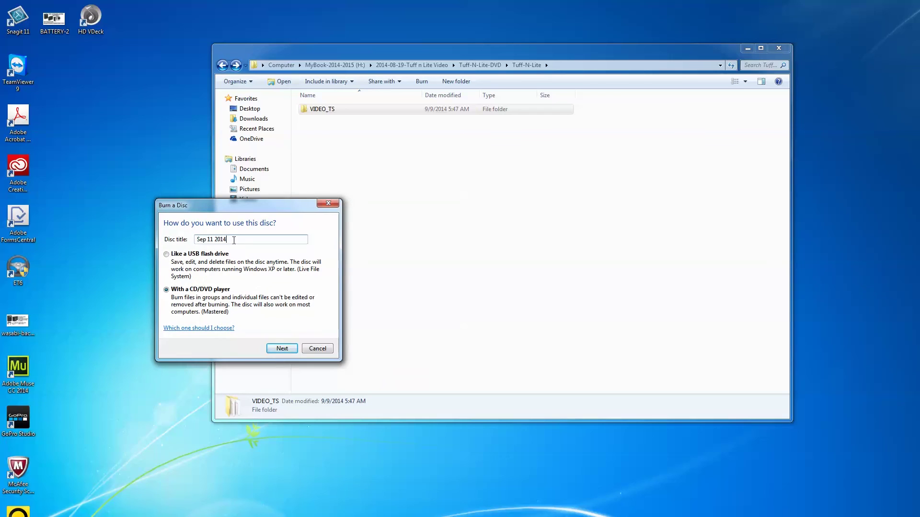
pyautogui.write('tuff-n-lite')
pyautogui.click(284, 350)
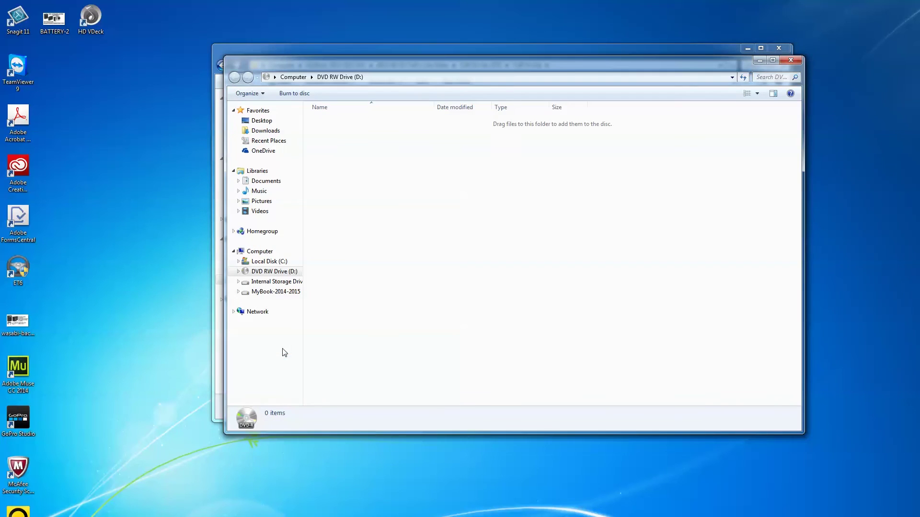
# Copy the VIDEO_TS folder from Tuff-N-Lite into the DVD RW Drive (D:) window.
pyautogui.moveTo(510, 72); pyautogui.dragTo(625, 140)
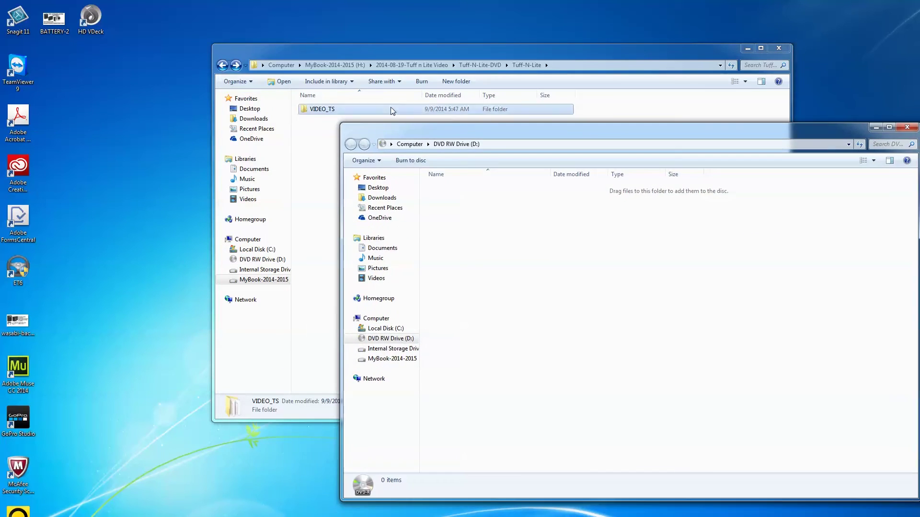
pyautogui.click(309, 110)
pyautogui.moveTo(304, 108); pyautogui.dragTo(501, 253)
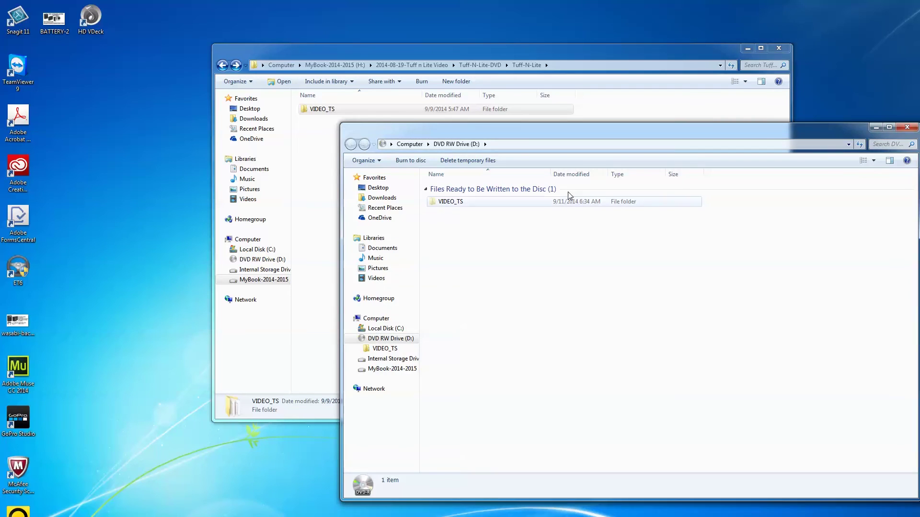
# Burn the queued VIDEO_TS folder to the disc at 8x, finish the burn wizard, and close the Tuff-N-Lite folder window.
pyautogui.moveTo(610, 136); pyautogui.dragTo(441, 102)
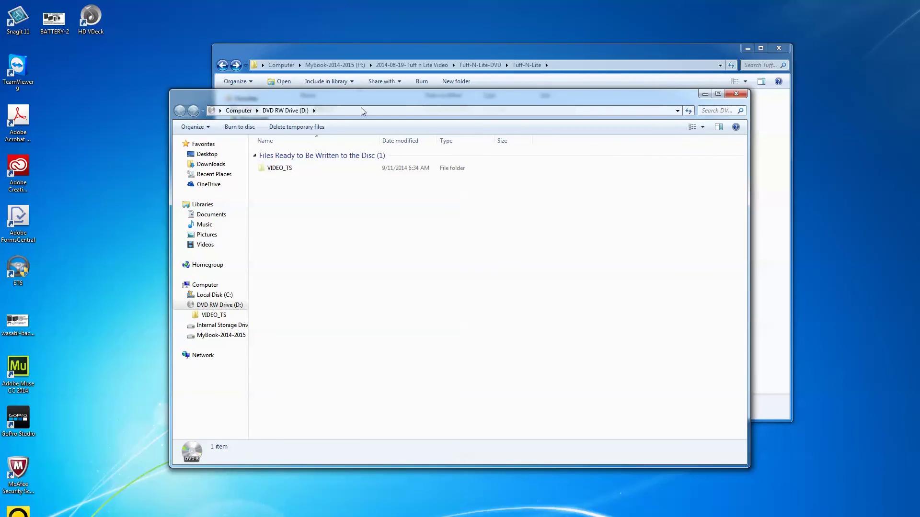
pyautogui.click(241, 126)
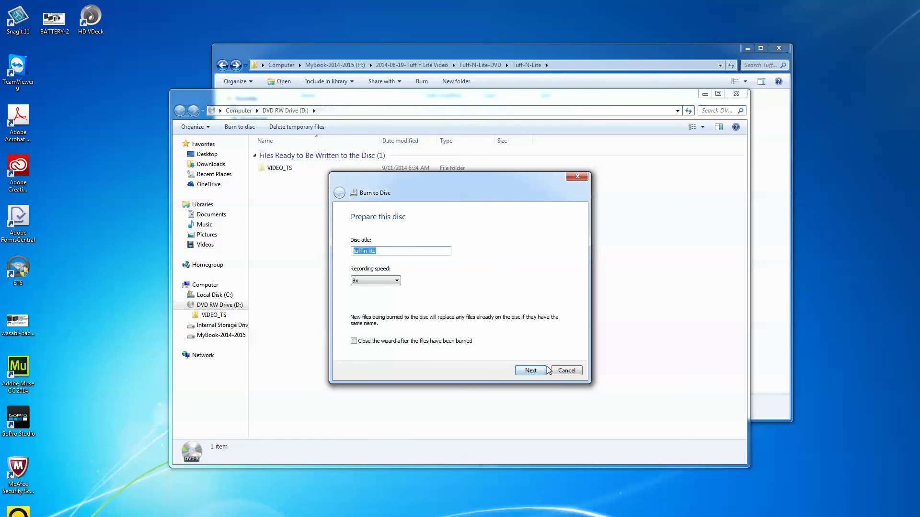
pyautogui.click(531, 371)
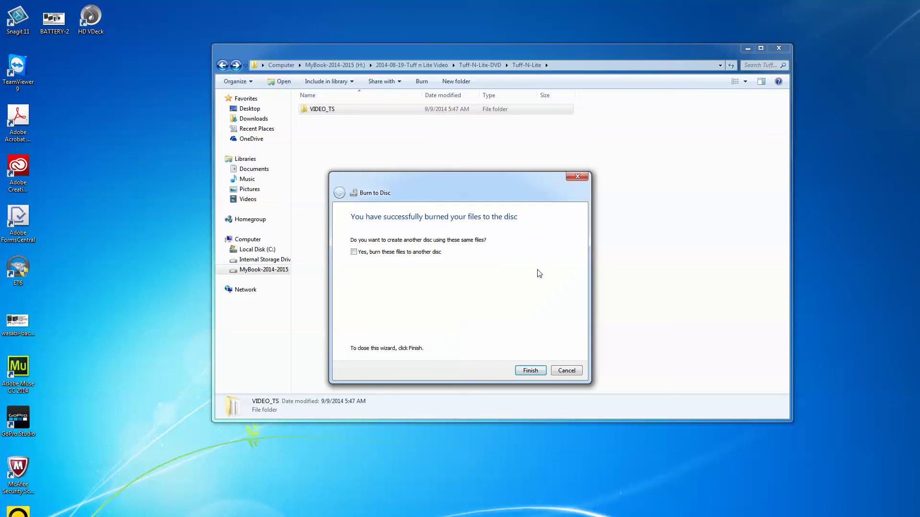
pyautogui.click(535, 374)
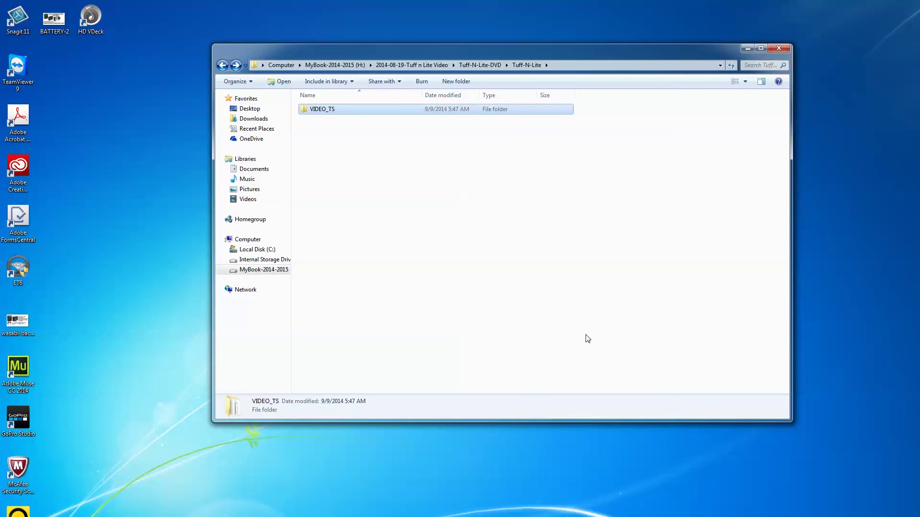
pyautogui.click(780, 49)
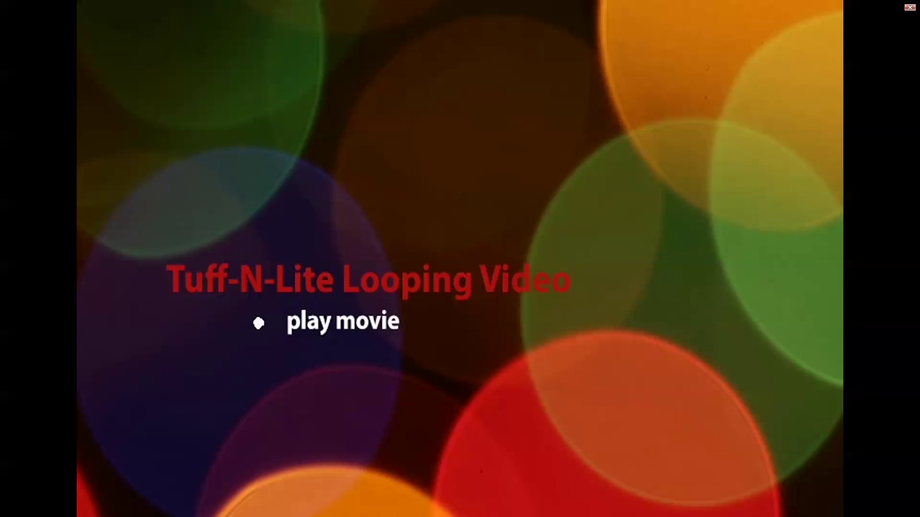
# Switch the DVD player from full screen to a window, start the movie from the disc menu, and pause it.
pyautogui.click(910, 7)
pyautogui.moveTo(198, 14); pyautogui.dragTo(531, 86)
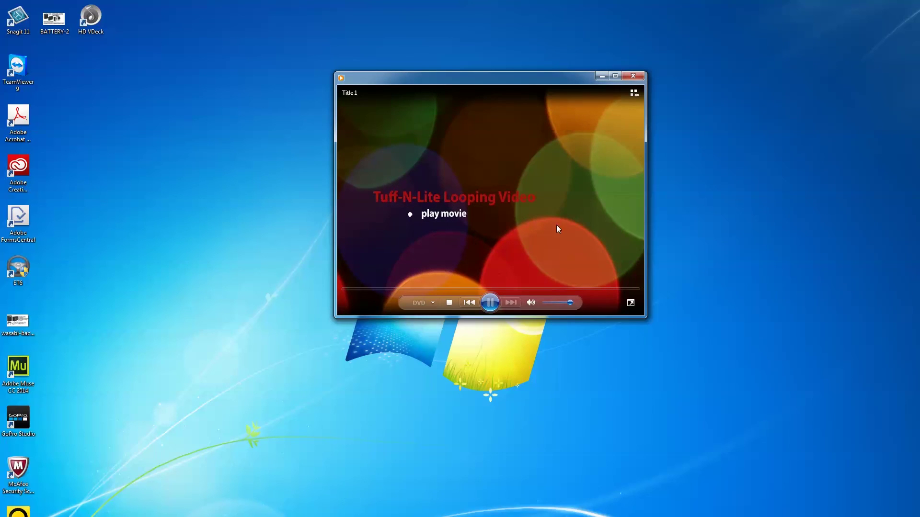
pyautogui.click(450, 217)
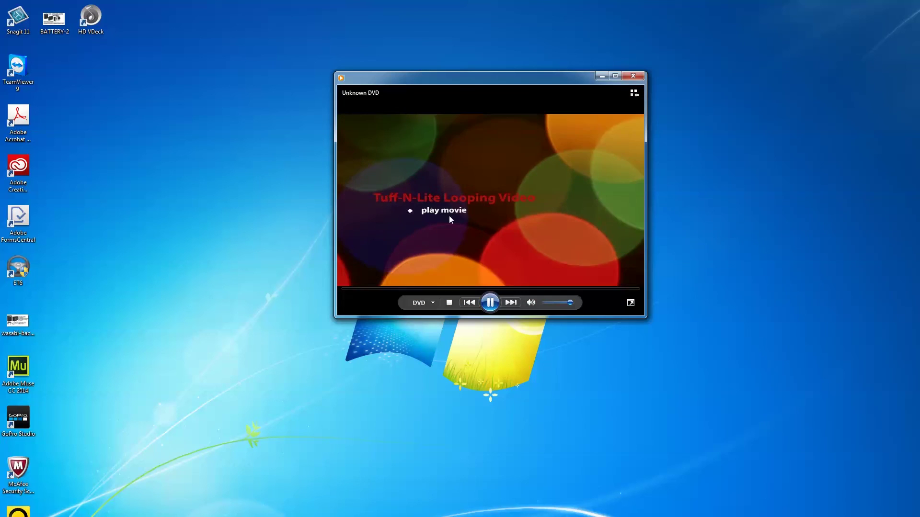
pyautogui.click(489, 303)
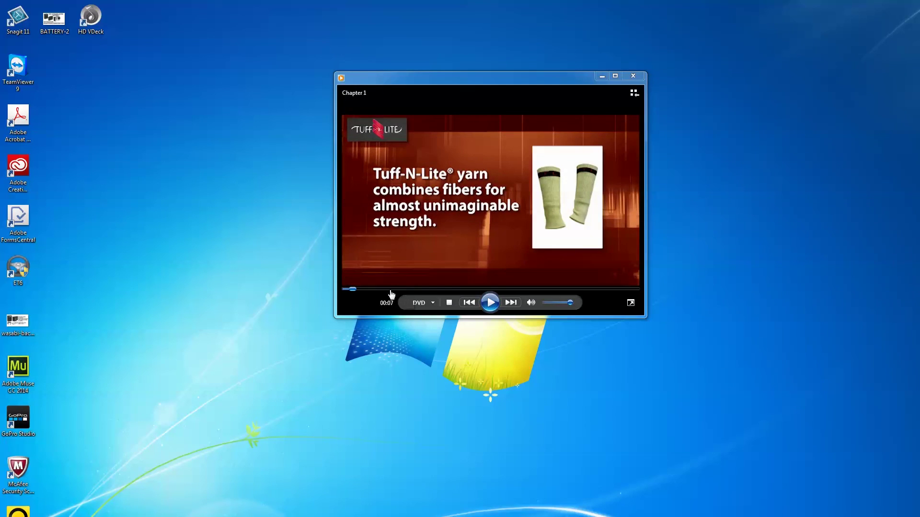
# Test the DVD's loop by seeking to about 05:02, playing past the end of the movie, and pausing playback.
pyautogui.moveTo(353, 293); pyautogui.dragTo(619, 292)
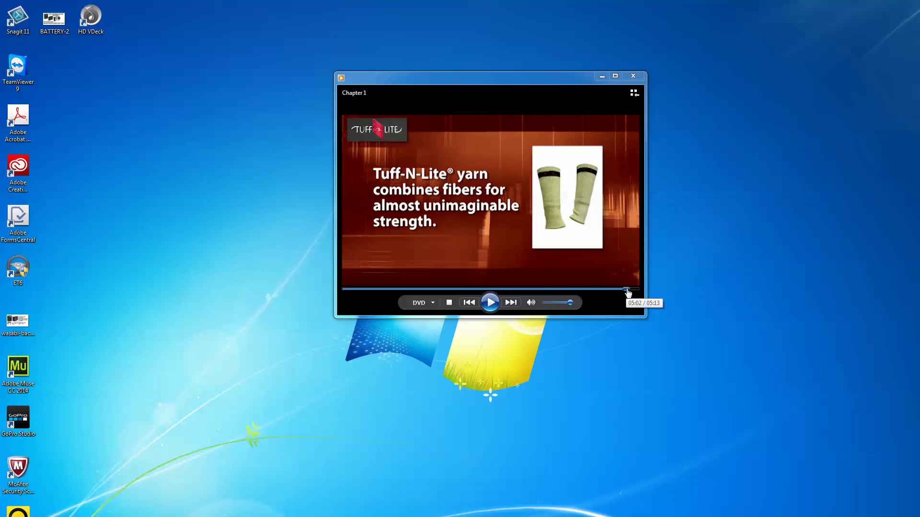
pyautogui.click(495, 308)
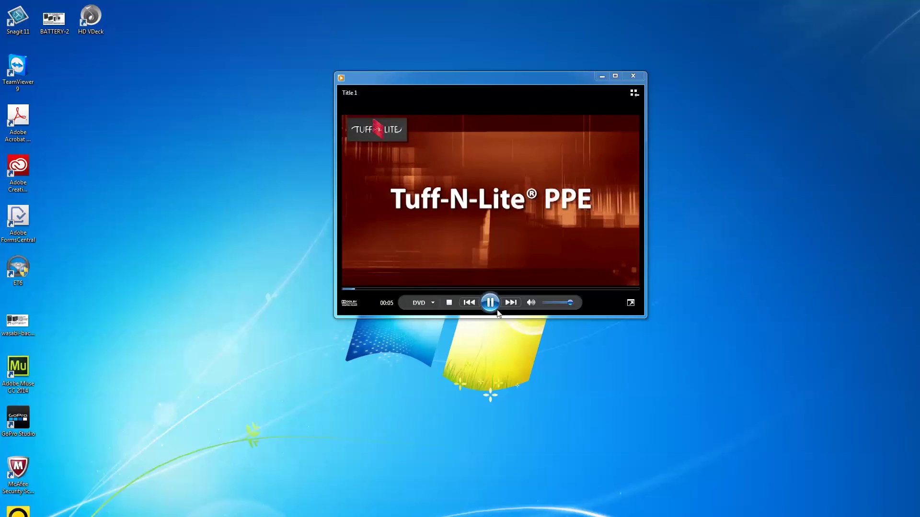
pyautogui.click(494, 307)
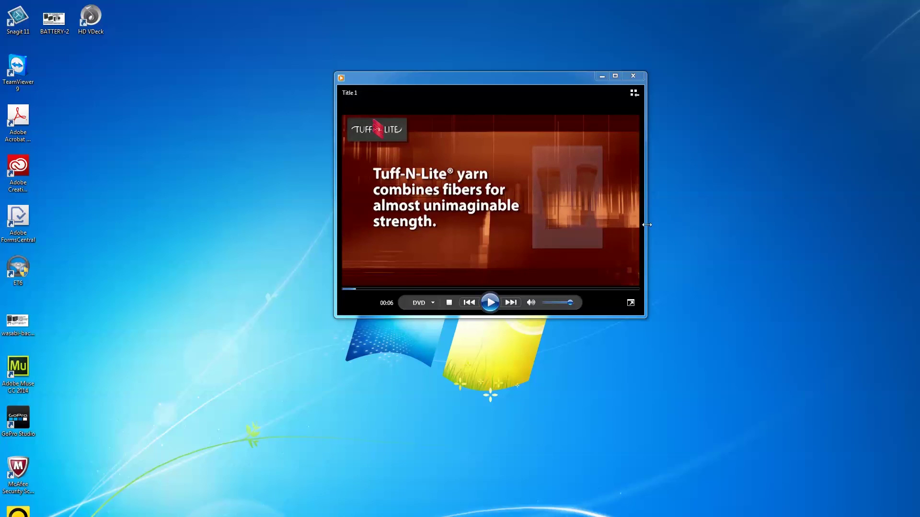